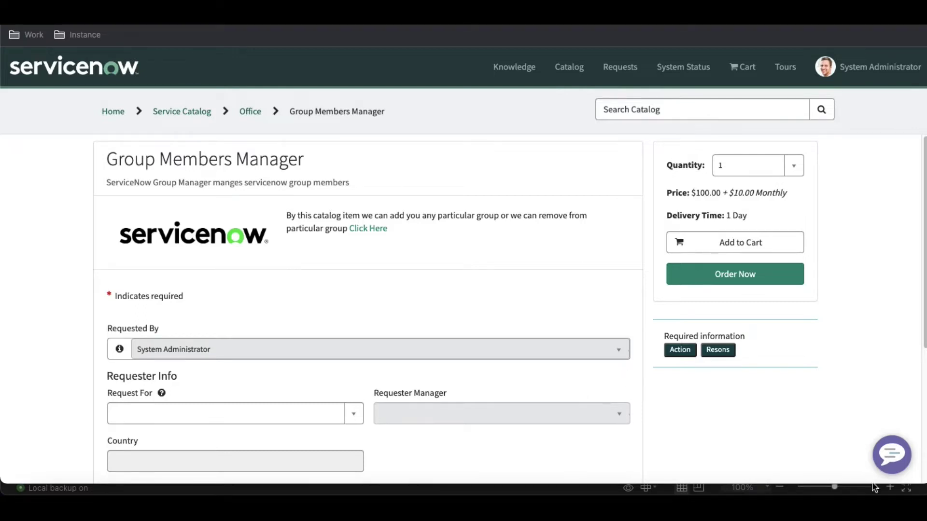
Switch to the WPS Office requirements spreadsheet and examine the Workflow entries for Group Manager approval and Add User
click(800, 504)
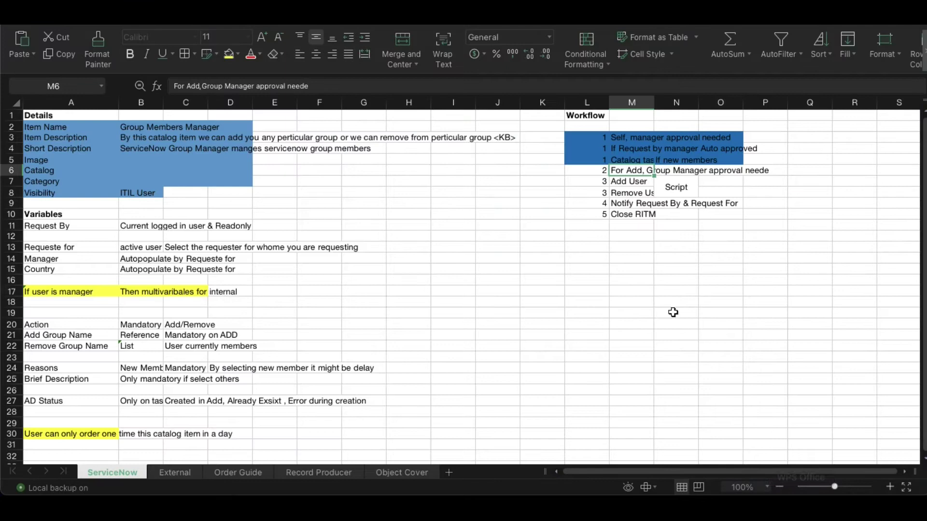
click(659, 285)
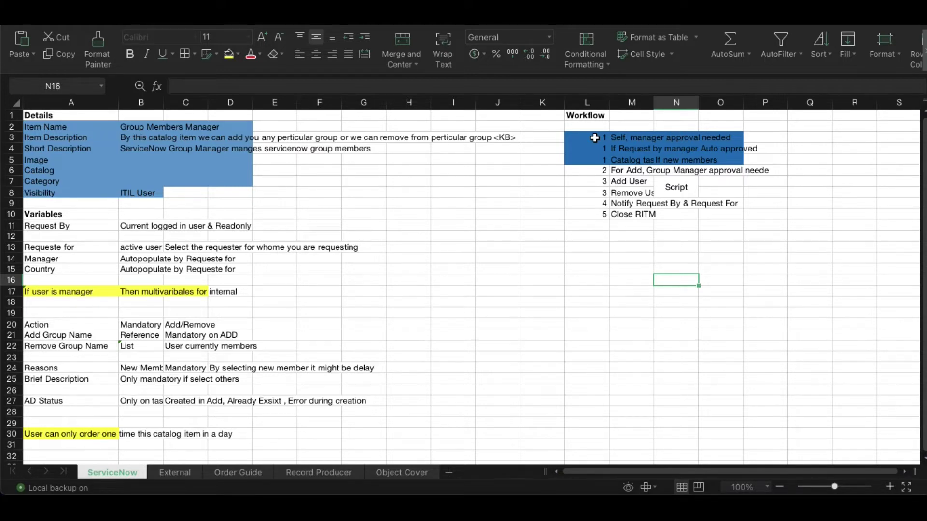
click(632, 171)
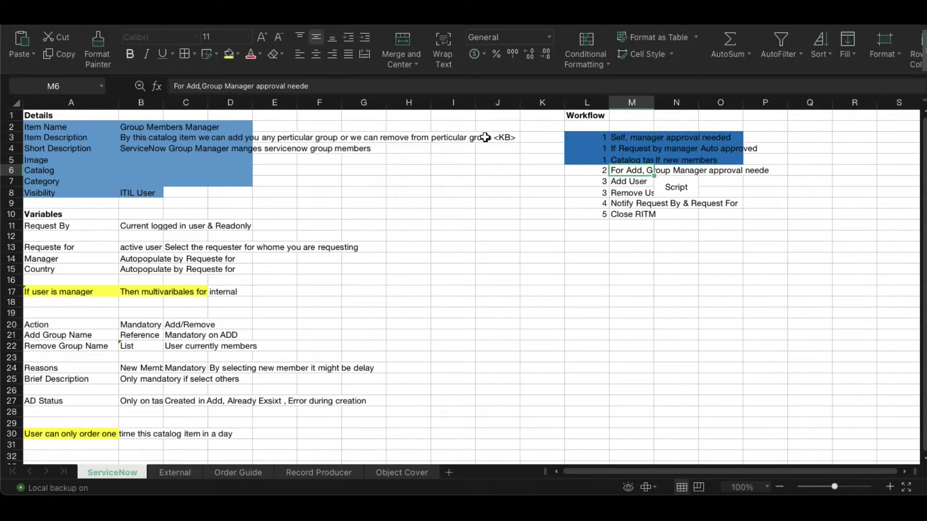
click(641, 184)
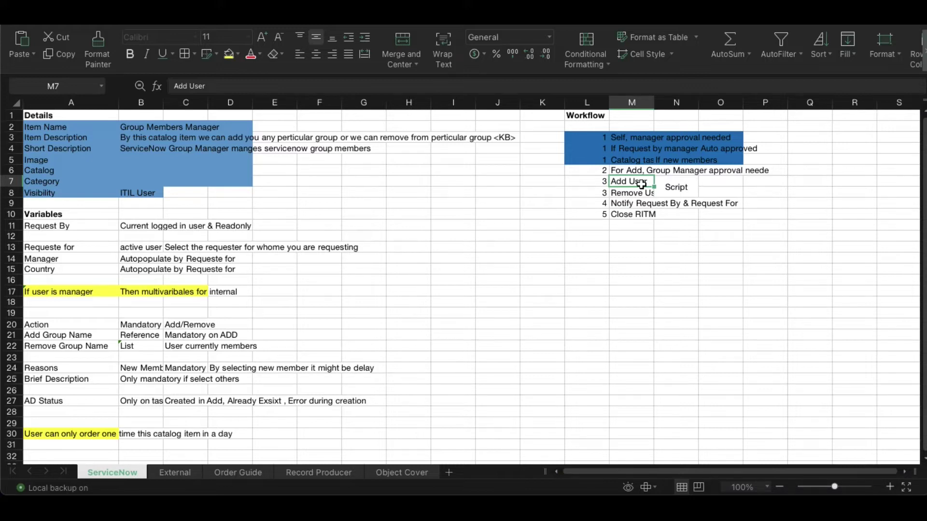
Switch to the ServiceNow workflow editor, delete the transition from Wait for condition to Set Values, and show the core activities
click(507, 485)
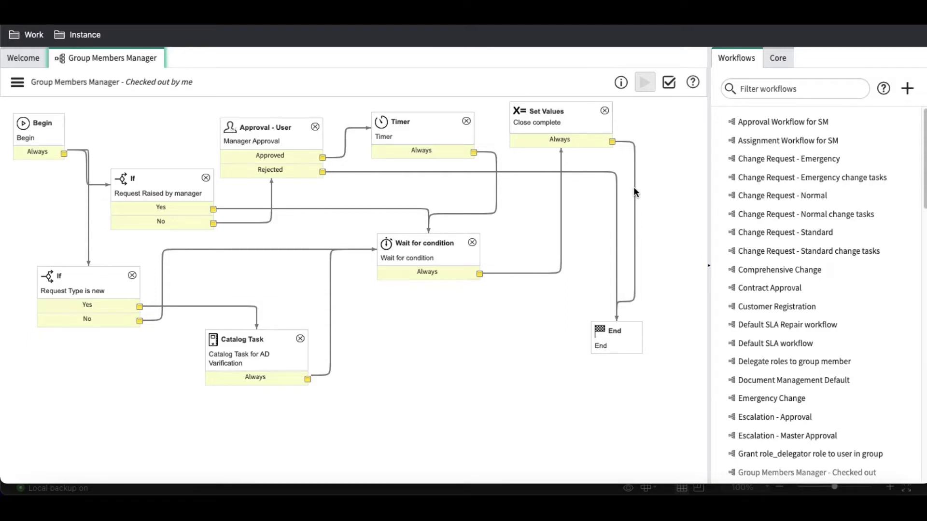
click(552, 274)
key(Delete)
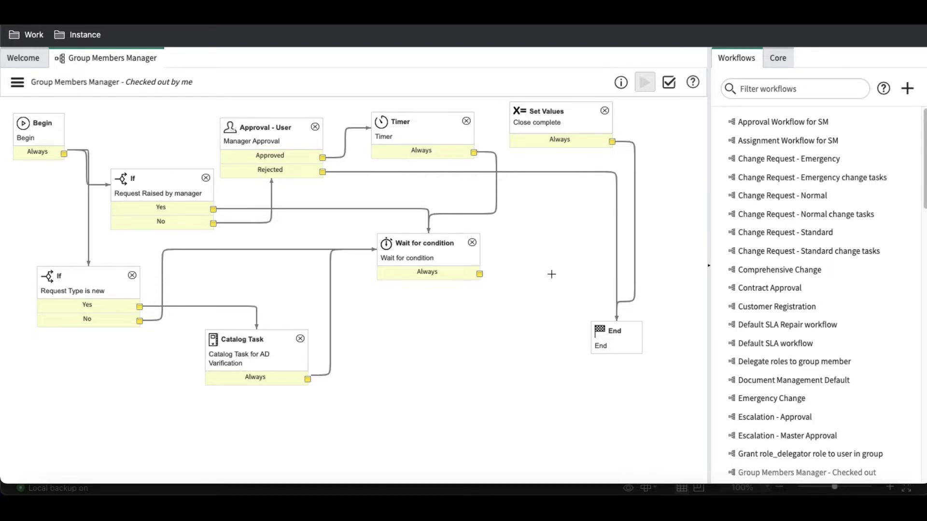
click(786, 61)
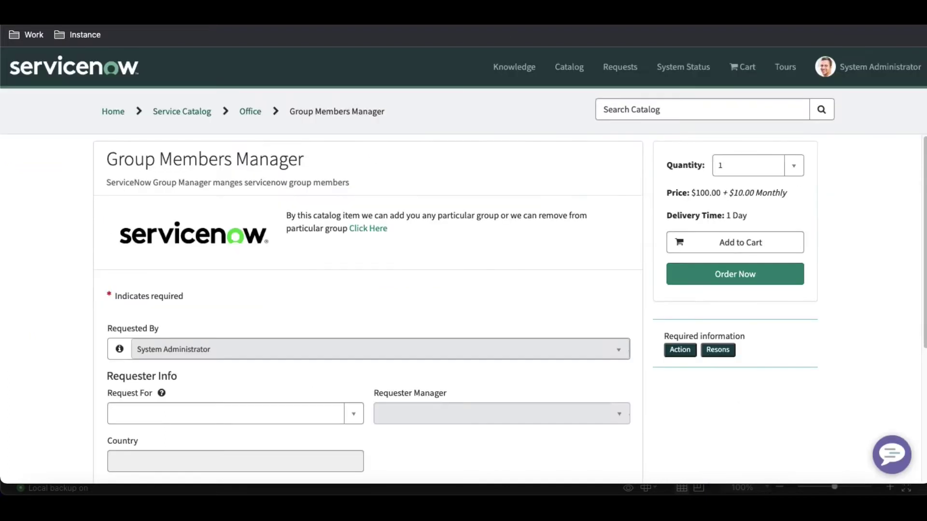
Examine the choices offered by the Action variable on the Group Members Manager catalog item form
scroll(393, 268, down, 5)
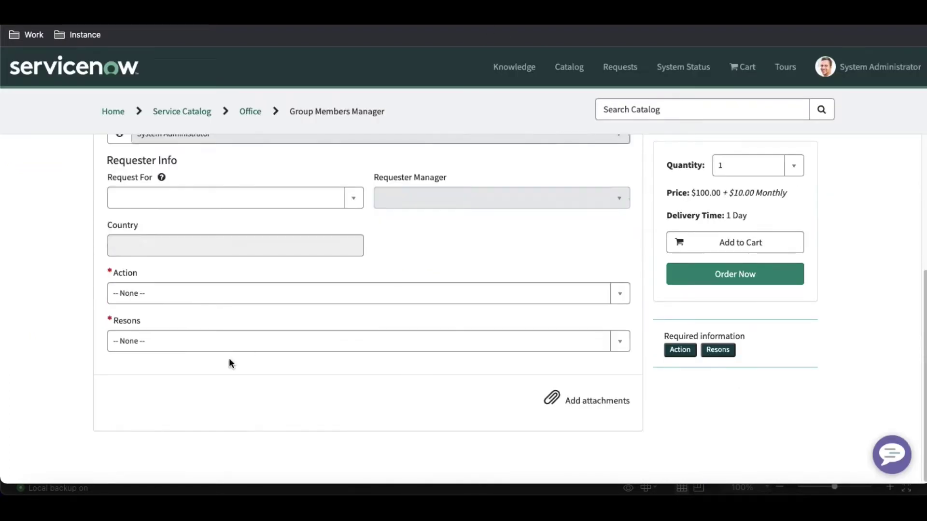
click(243, 298)
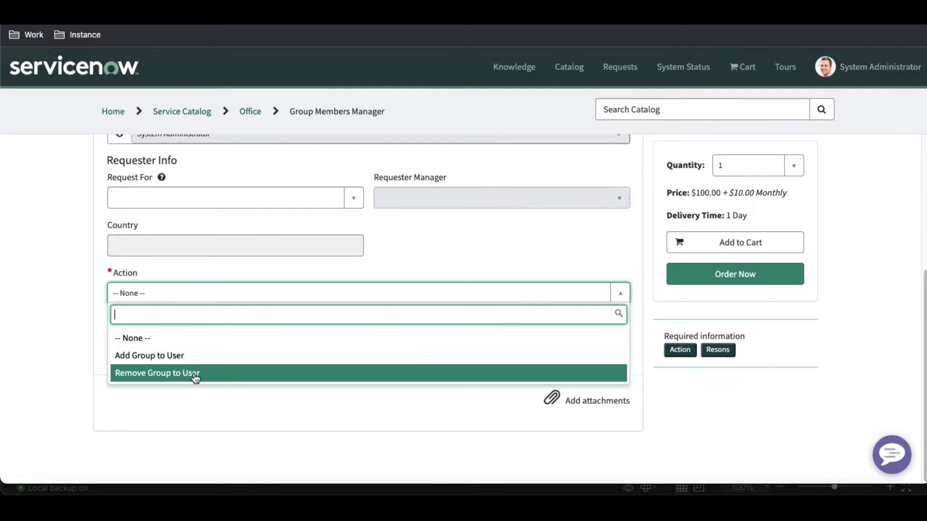
click(193, 397)
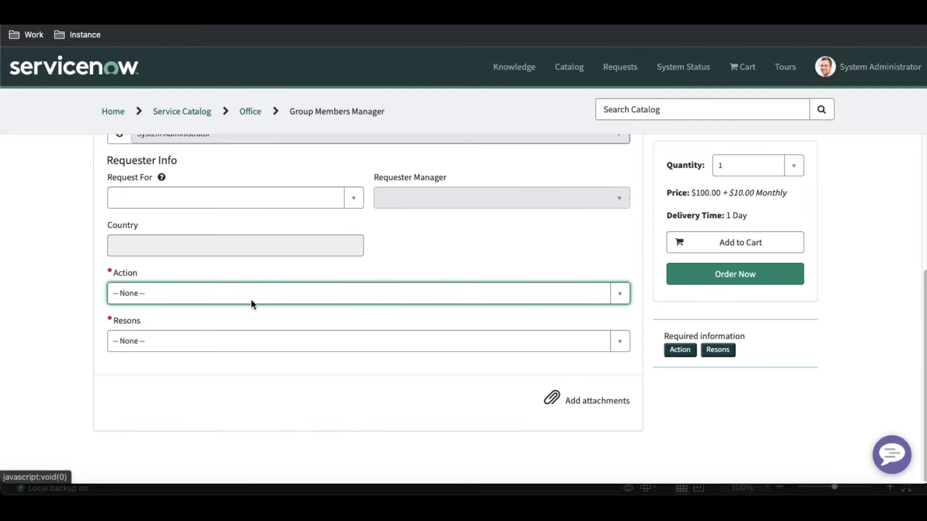
click(251, 303)
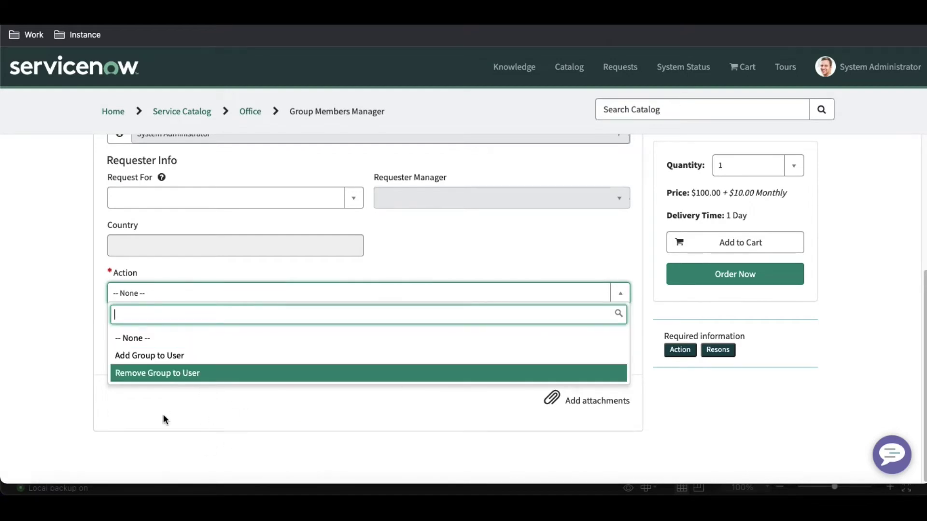
click(454, 251)
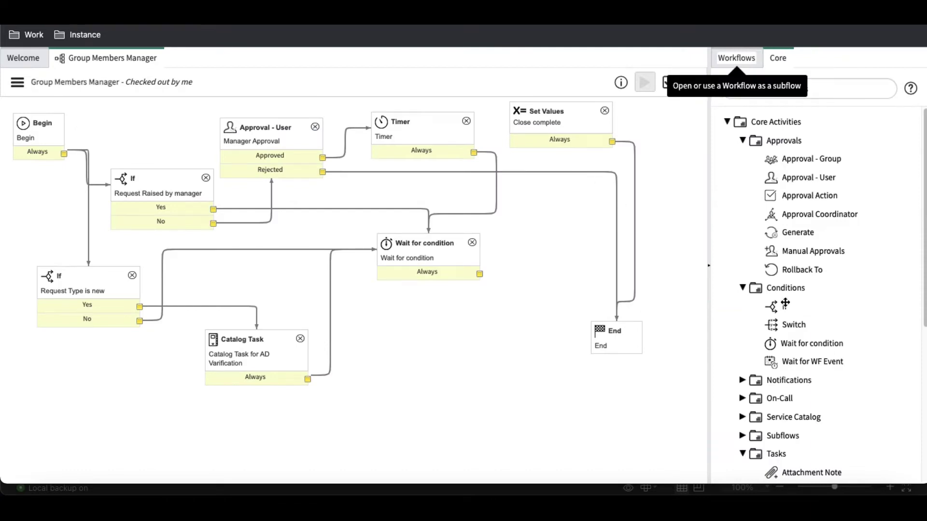
Add a Switch activity to the Group Members Manager workflow and name it Action
drag(791, 324, 530, 284)
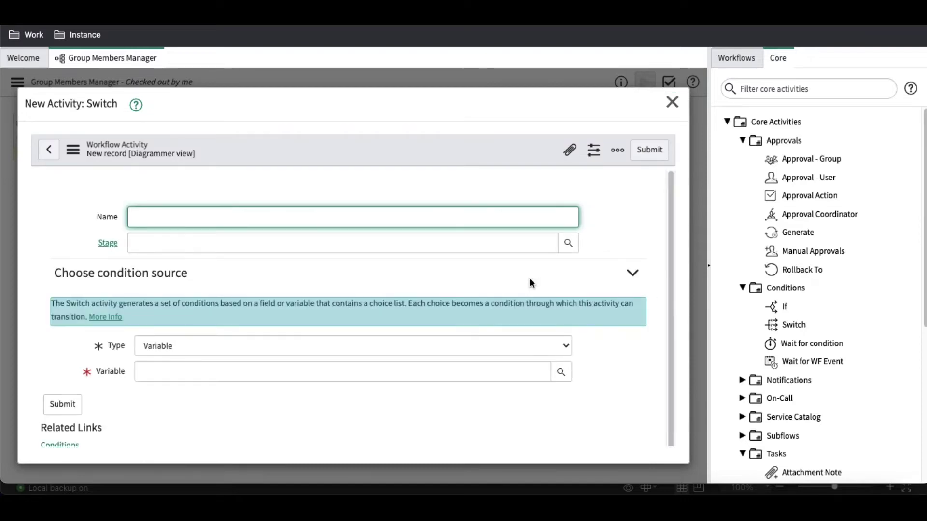
text(Action)
click(347, 393)
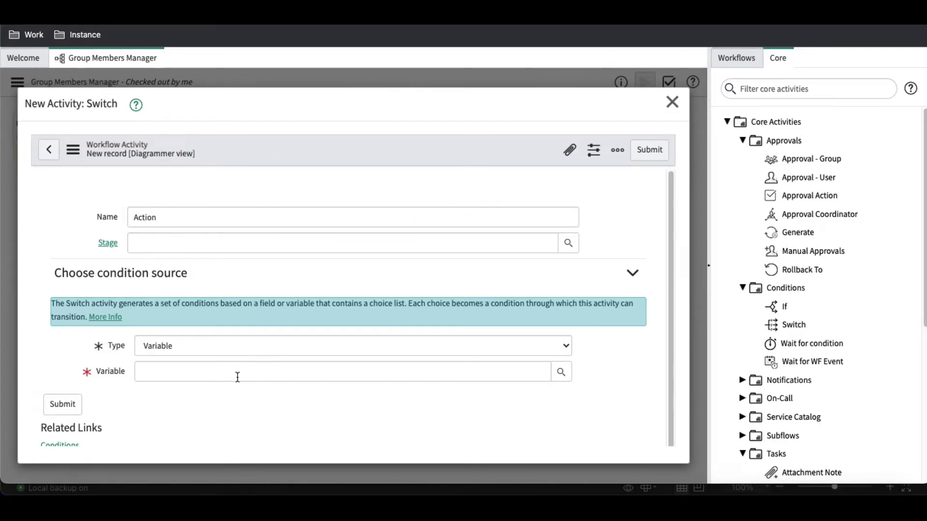
click(248, 353)
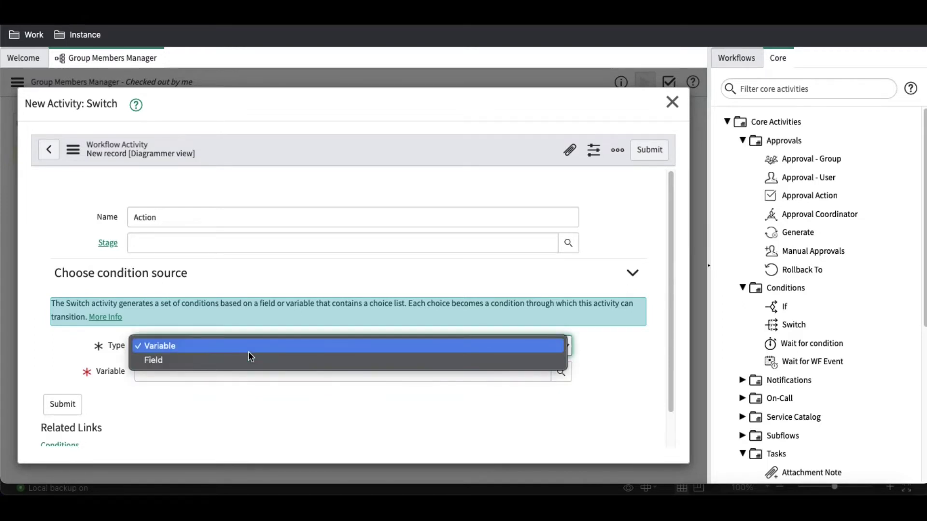
click(244, 358)
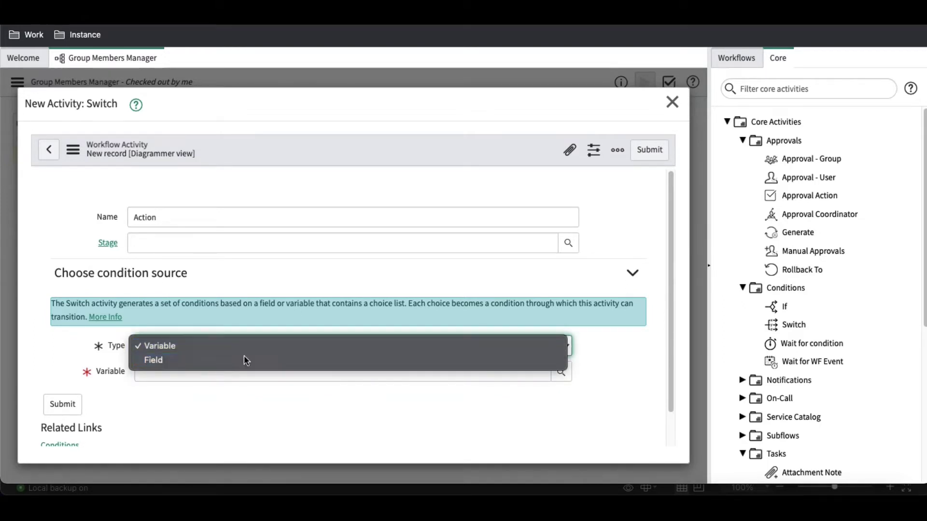
click(242, 369)
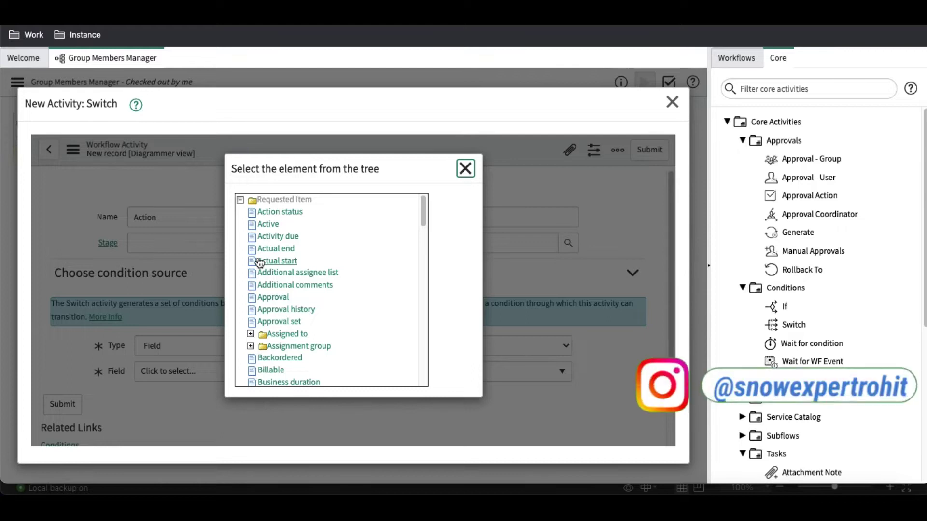
click(465, 169)
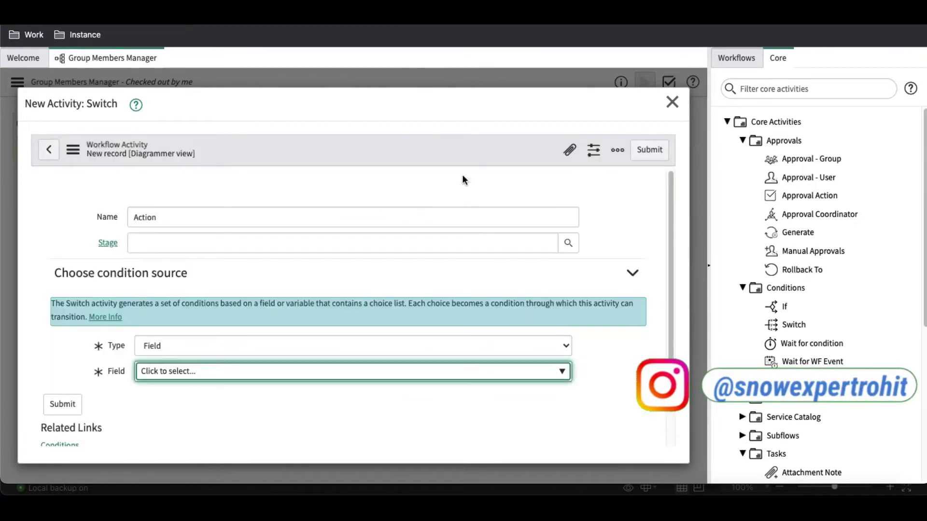
click(295, 346)
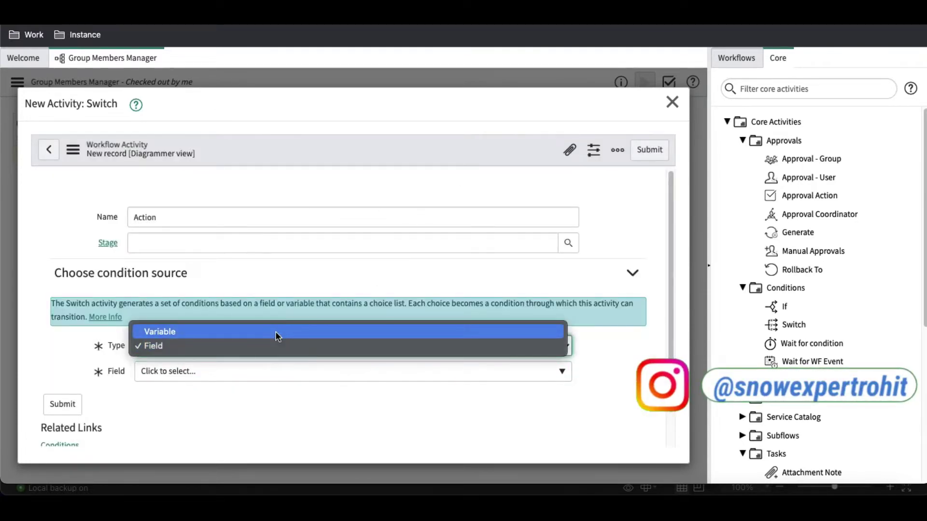
click(276, 335)
Choose the Action variable of the Group Members Manager catalog item as the Switch's condition source and submit the activity
click(560, 372)
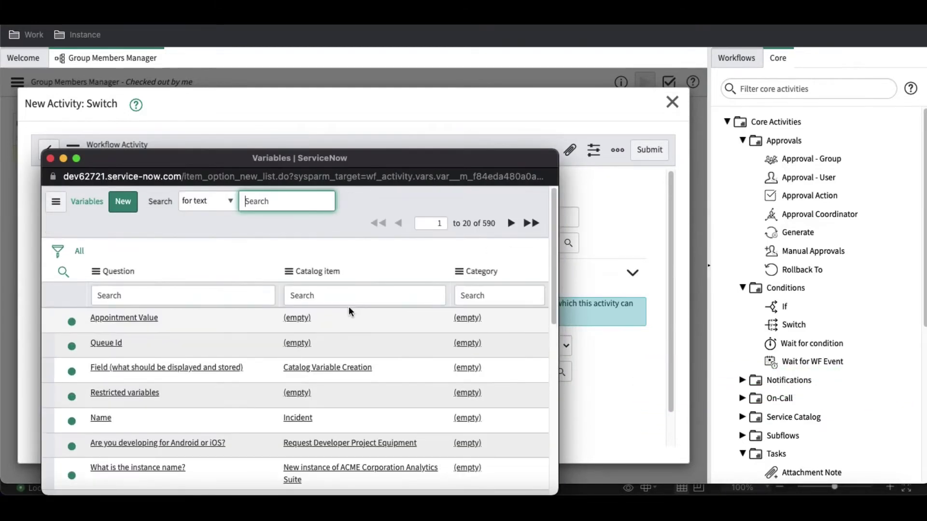
click(347, 296)
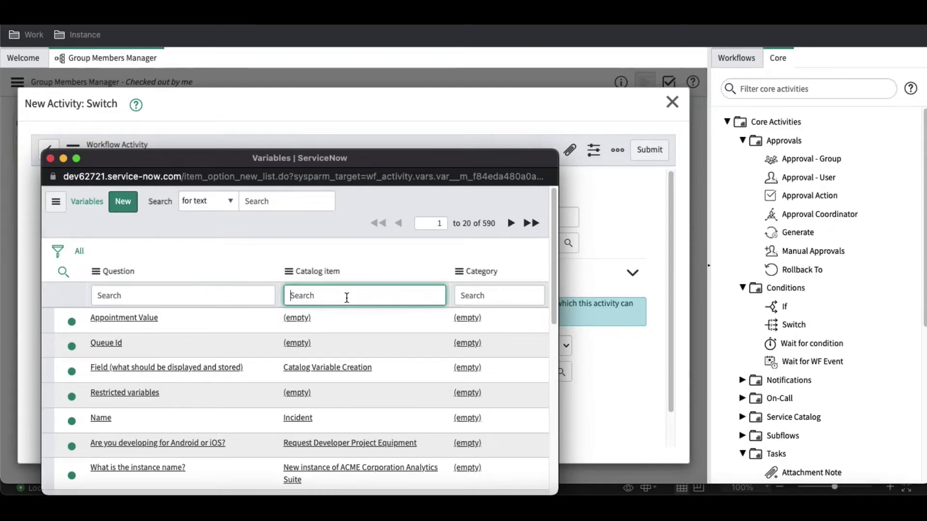
text(Group)
key(Return)
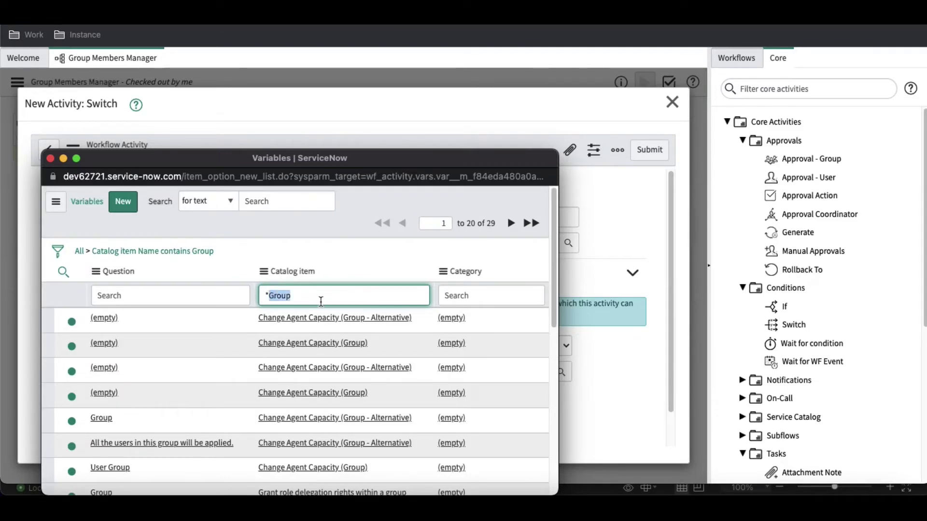
text(Group Members Manager)
key(Return)
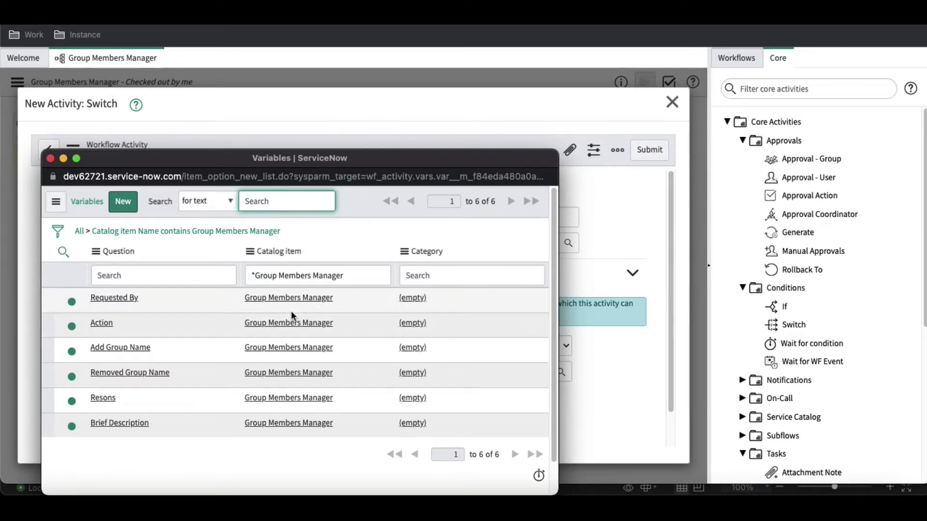
click(109, 327)
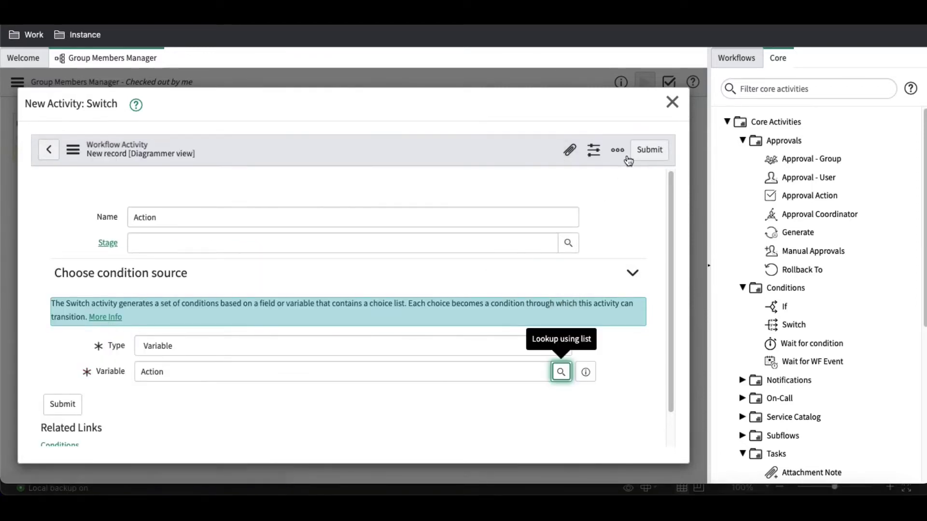
click(646, 148)
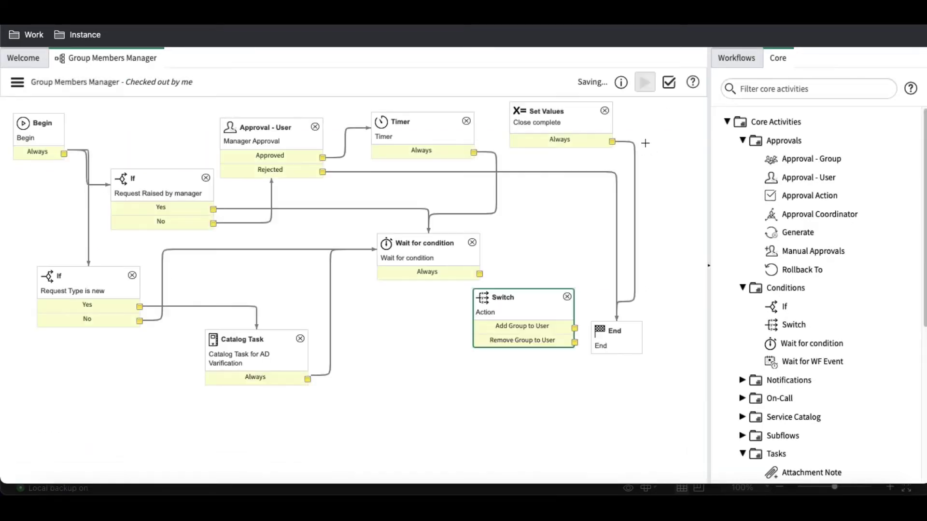
Place the Switch below Wait for condition with that activity's Always output connected to it, and move End farther up and right
drag(475, 314, 466, 312)
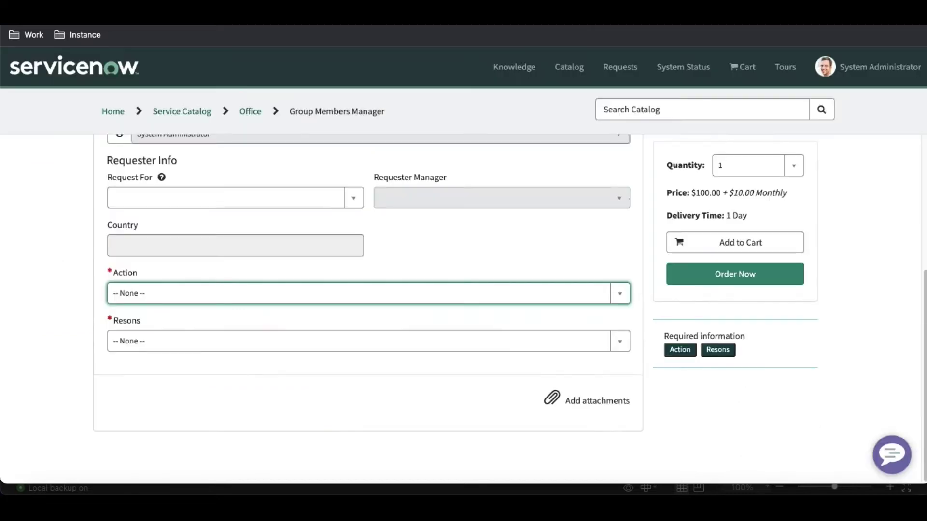
click(159, 296)
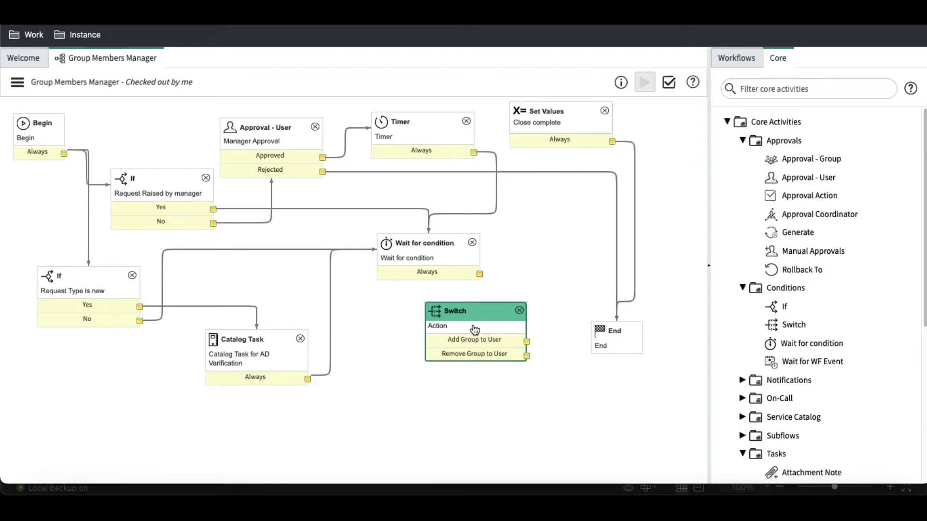
drag(470, 316, 446, 326)
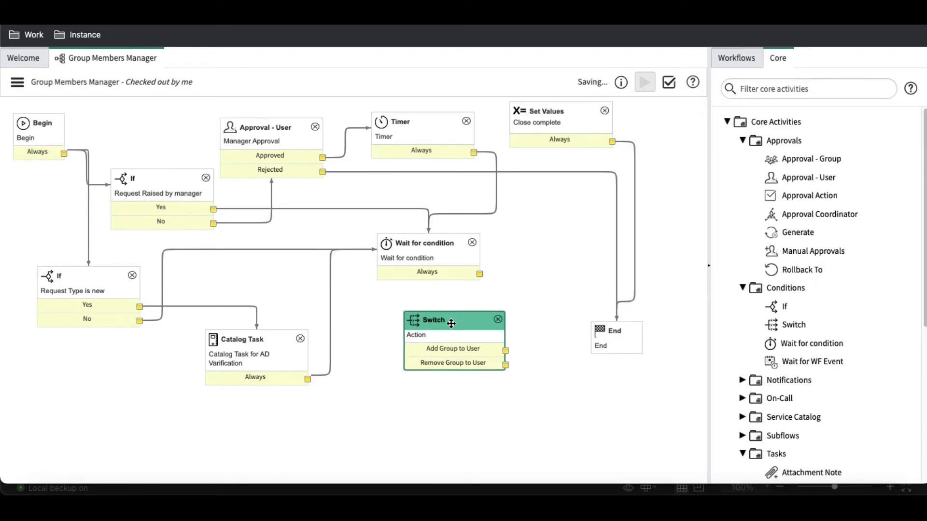
drag(480, 274, 435, 316)
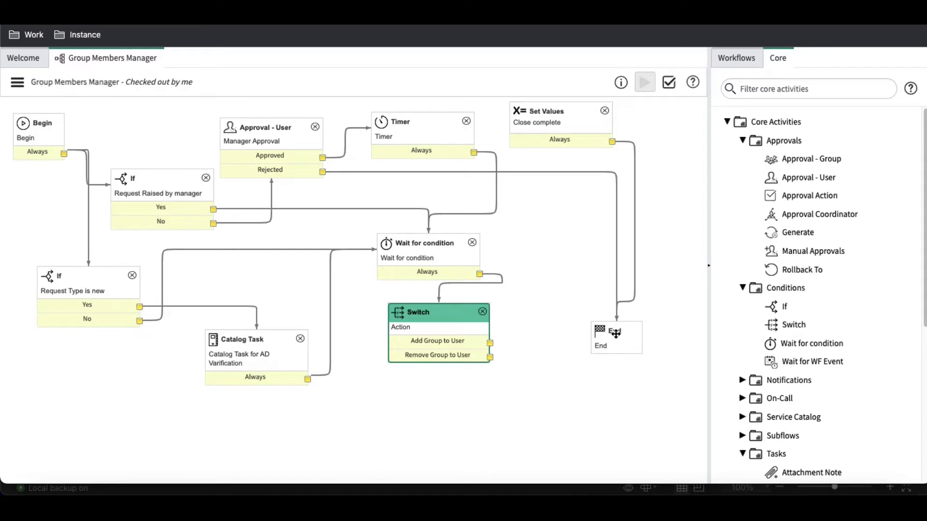
drag(625, 330, 681, 277)
drag(606, 478, 613, 478)
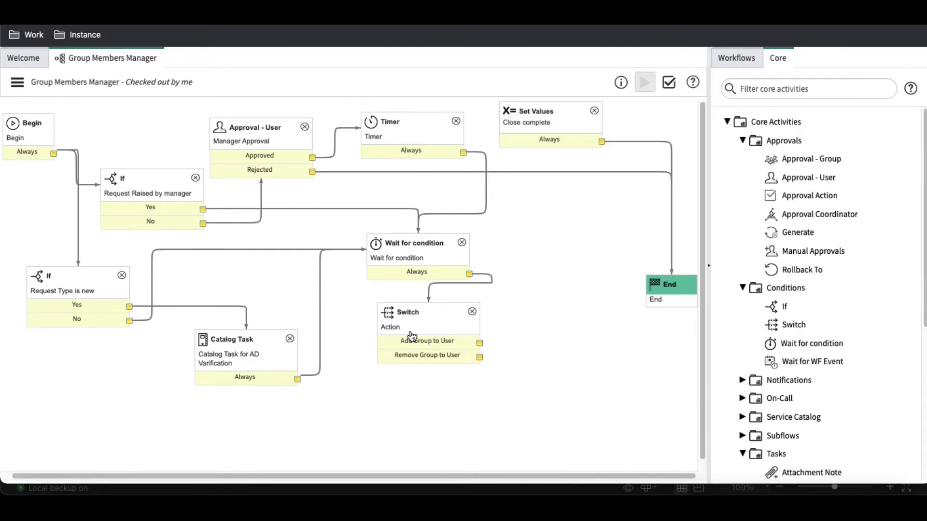
Start a new workflow named Group Members Manager - Add User Group and open its table choices
click(740, 57)
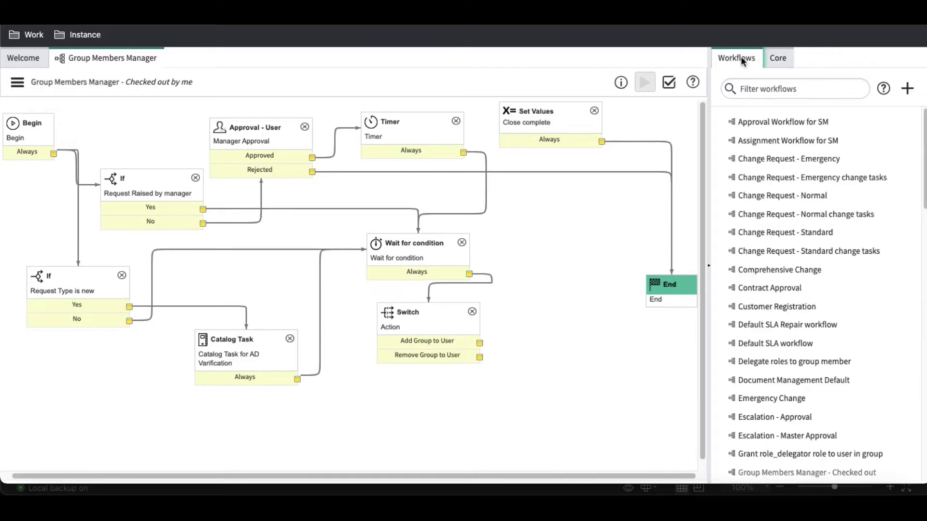
click(902, 92)
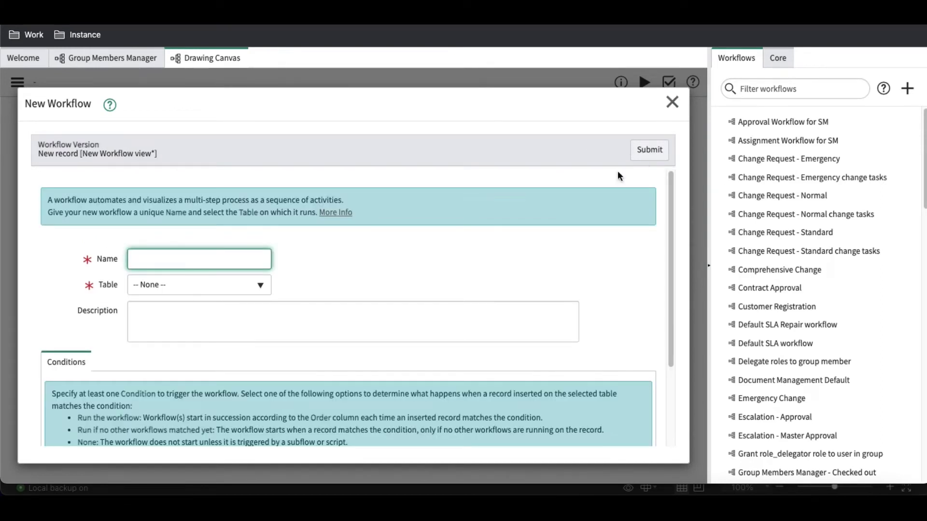
scroll(444, 221, down, 1)
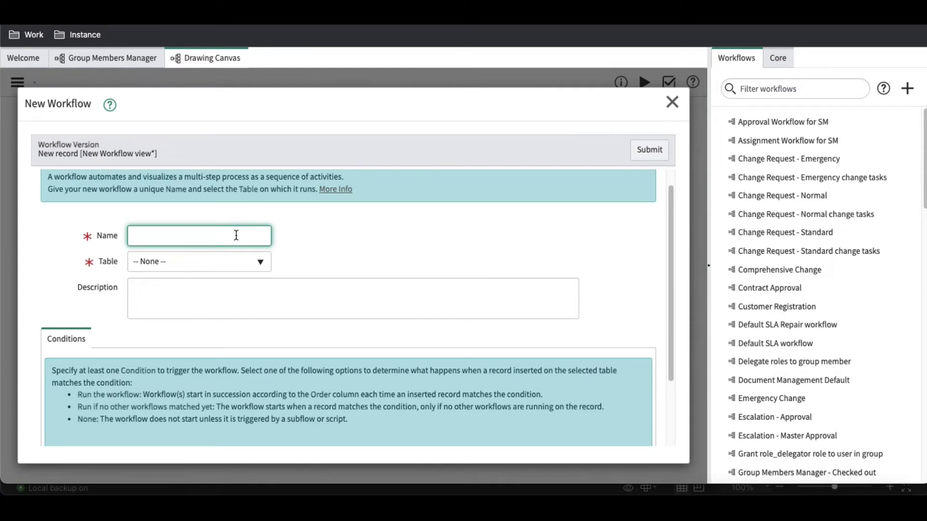
text(Group Members Manager - )
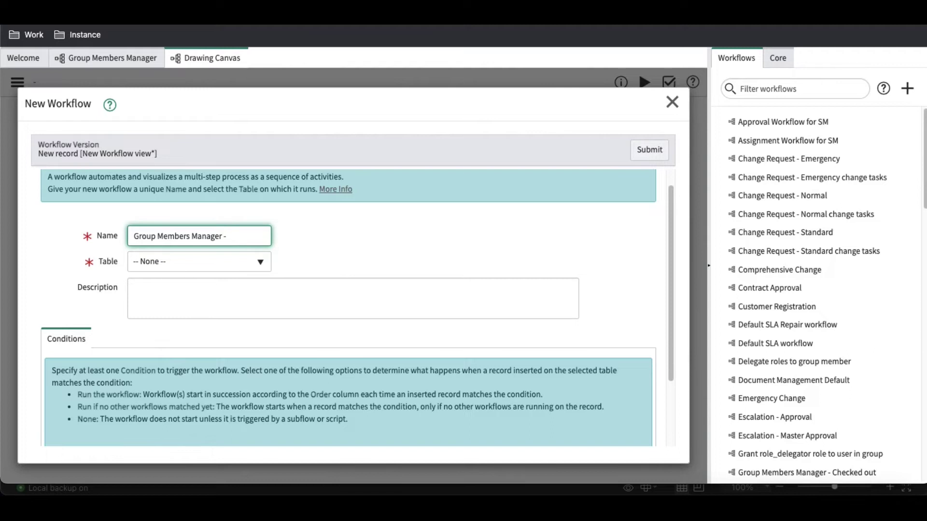
text(Add User grou)
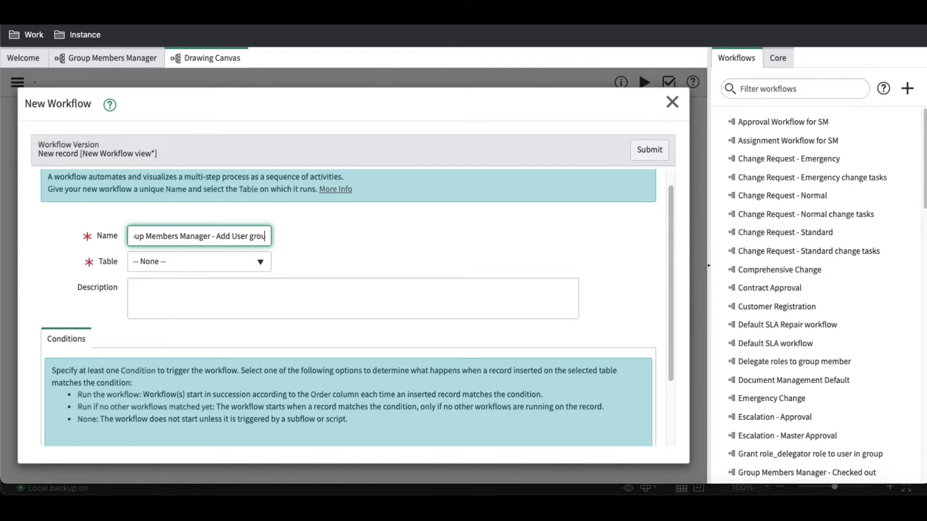
text(p)
click(390, 243)
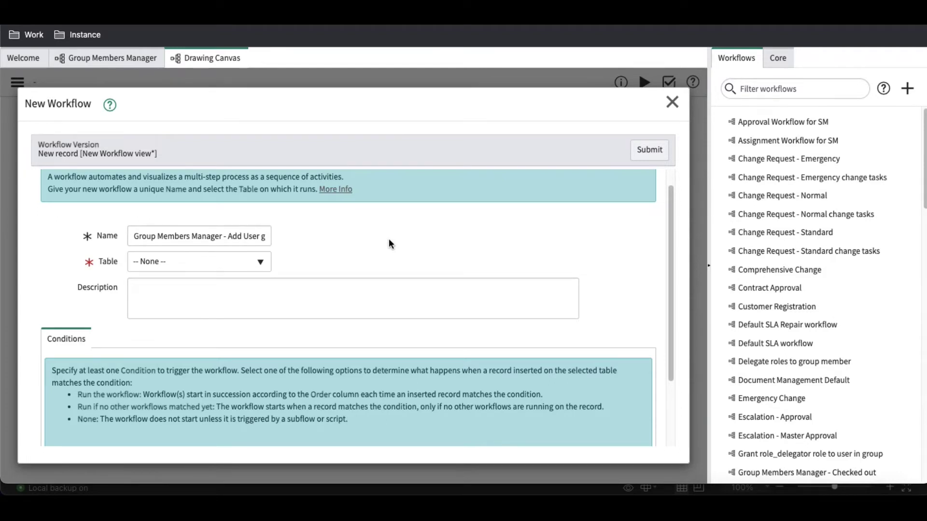
click(263, 235)
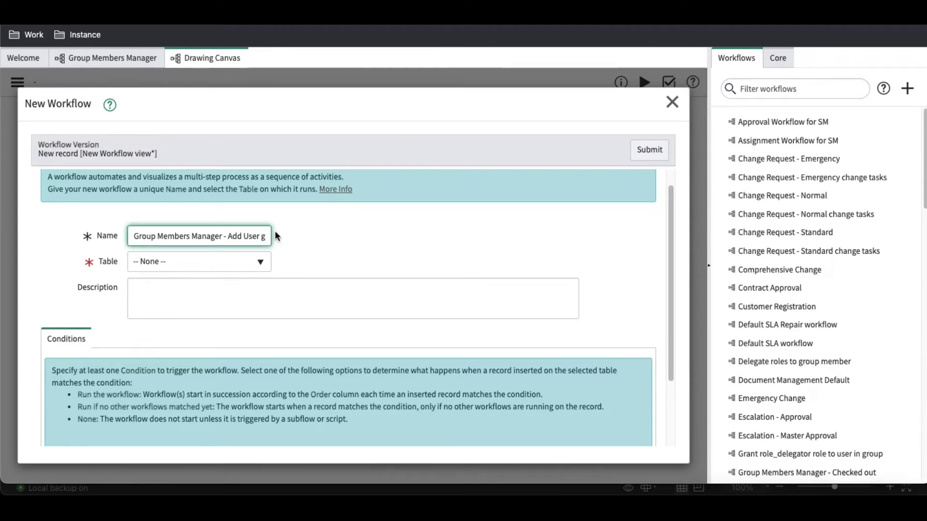
key(Right)
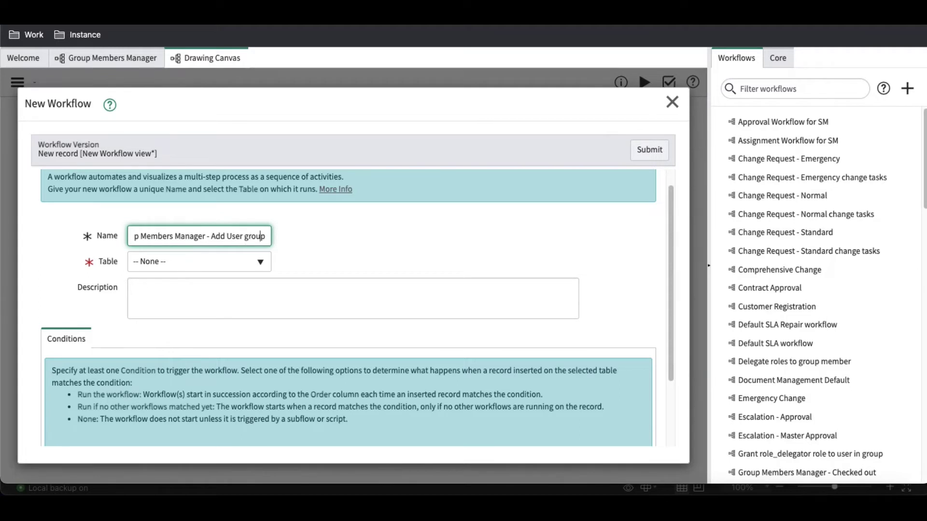
key(BackSpace)
text(G)
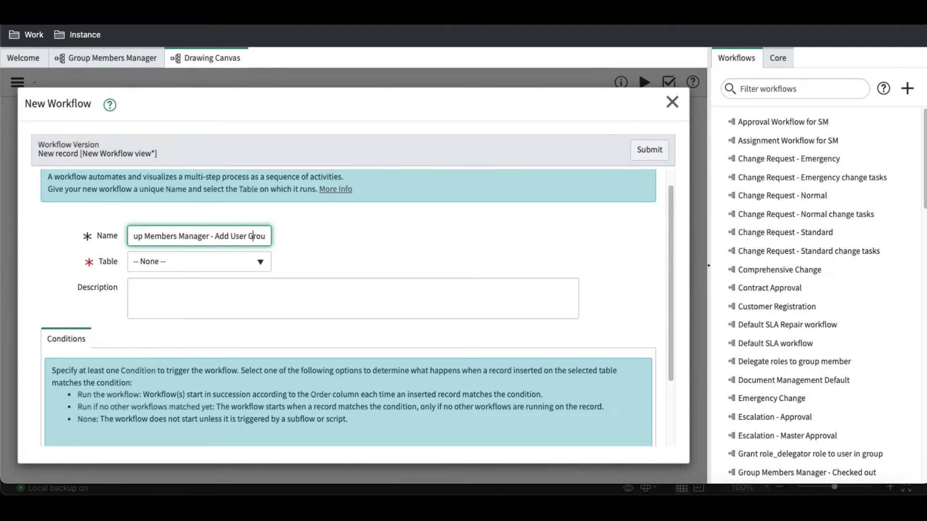
click(215, 262)
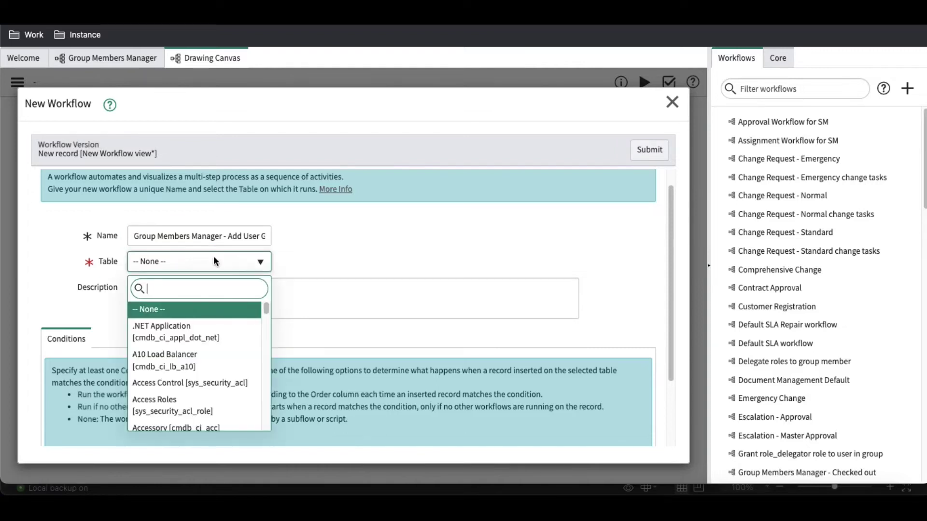
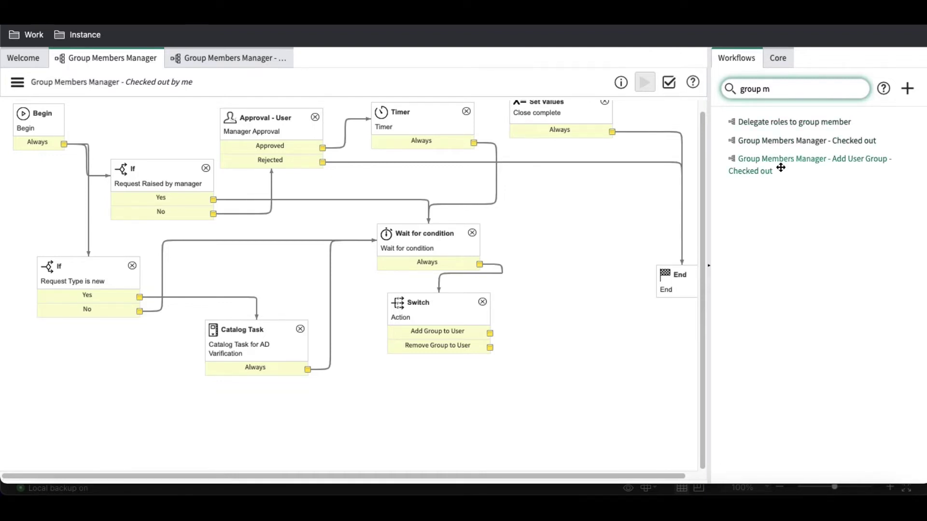
Add the Add User Group workflow to Group Members Manager, connecting the Switch's Add Group to User output to it and its Always output to End
drag(781, 165, 598, 296)
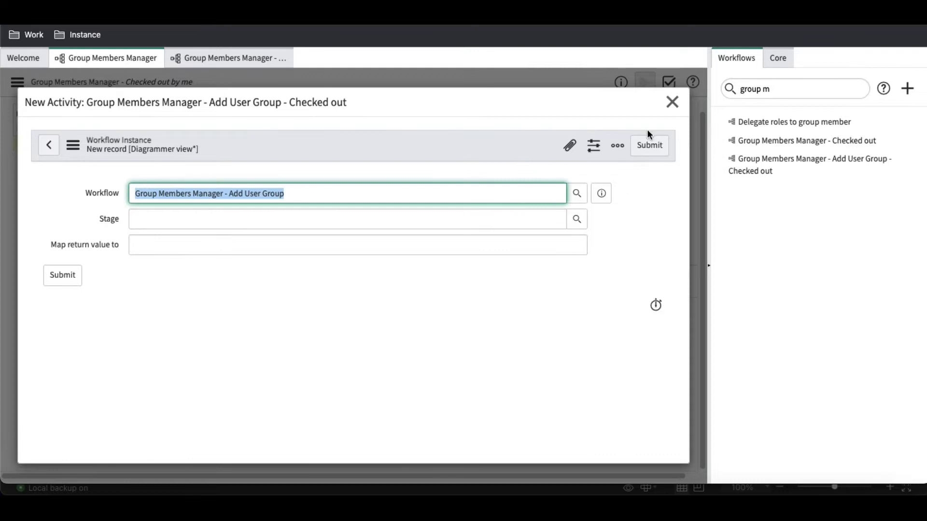
click(646, 155)
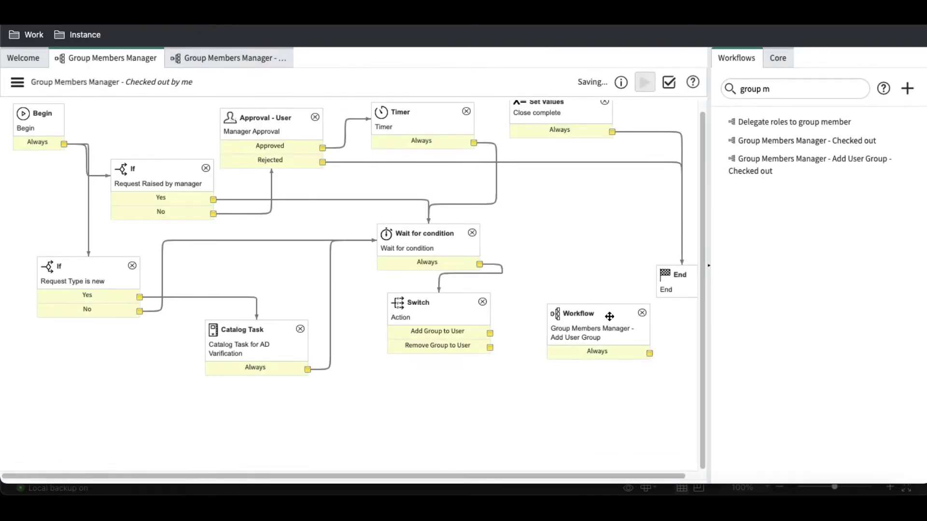
drag(598, 311, 586, 278)
drag(490, 333, 574, 285)
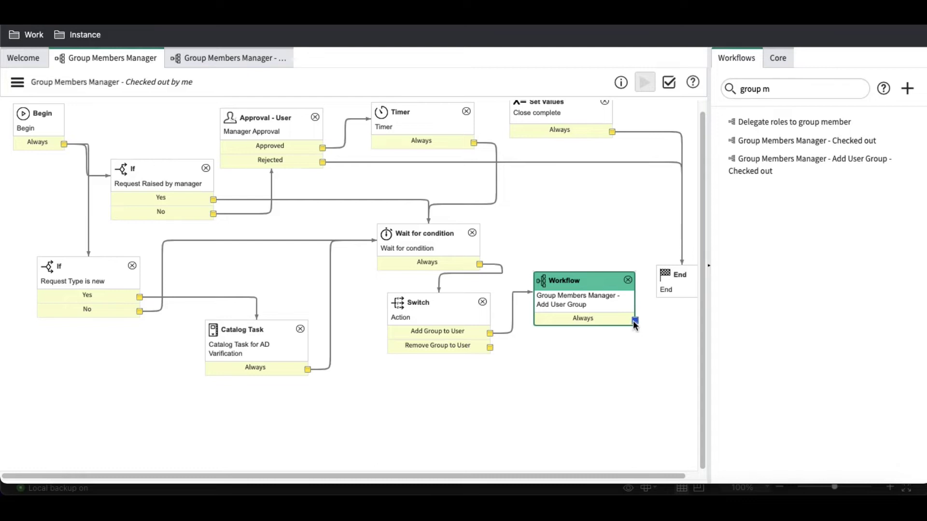
drag(635, 320, 665, 288)
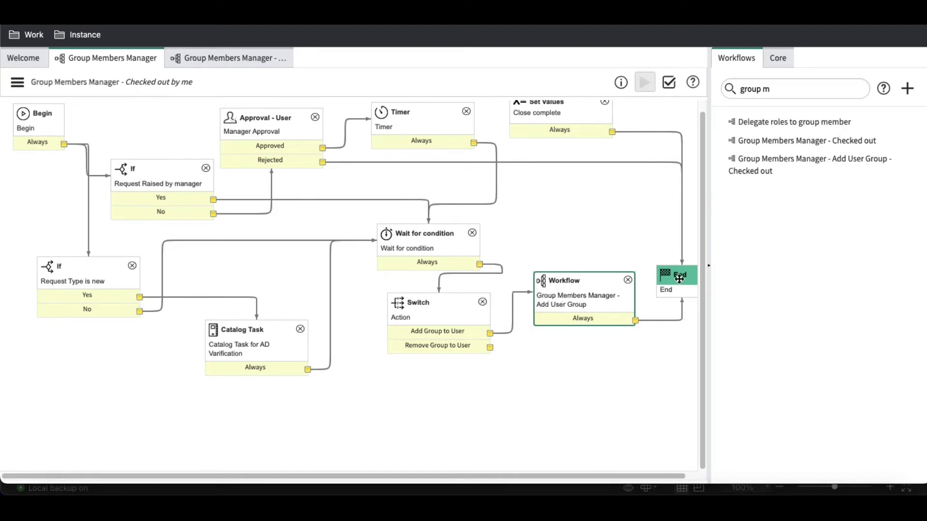
View the Add User Group workflow canvas, and check the group manager approval requirement for Add in the Excel sheet's Workflow list
click(231, 59)
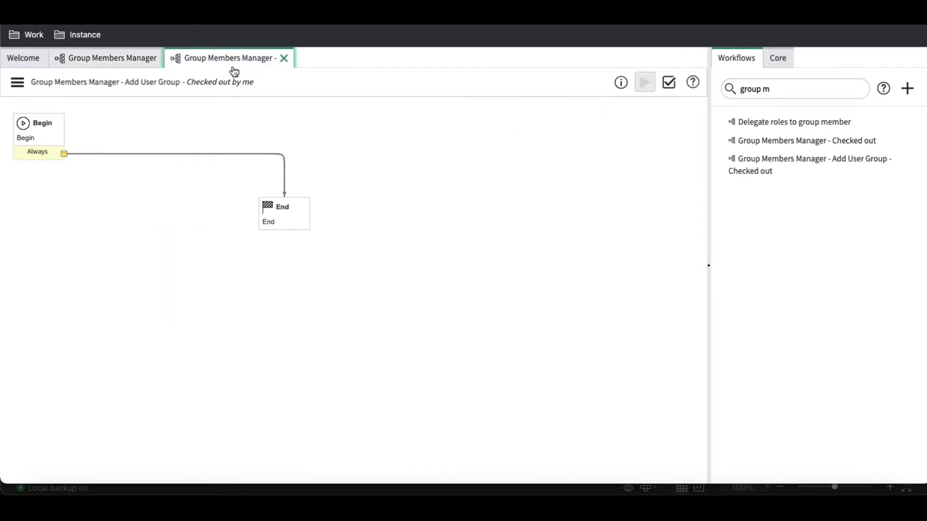
click(800, 502)
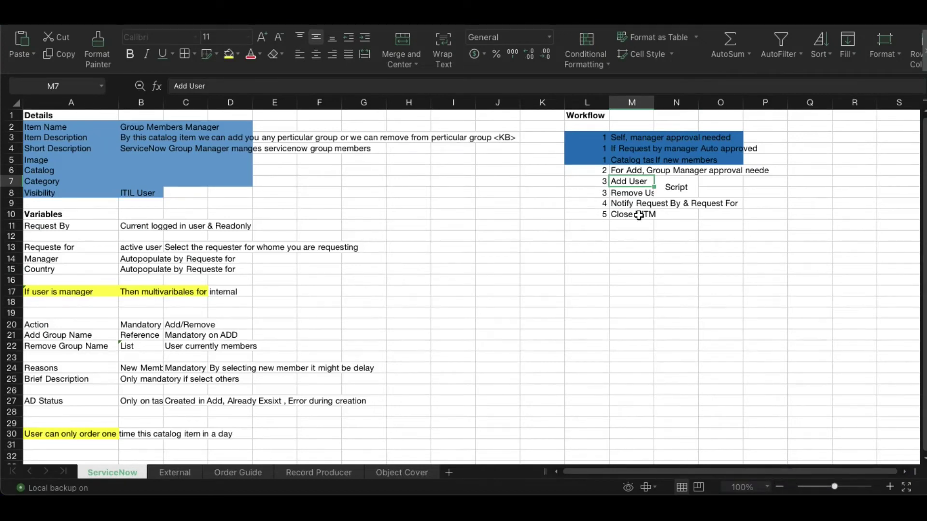
click(664, 170)
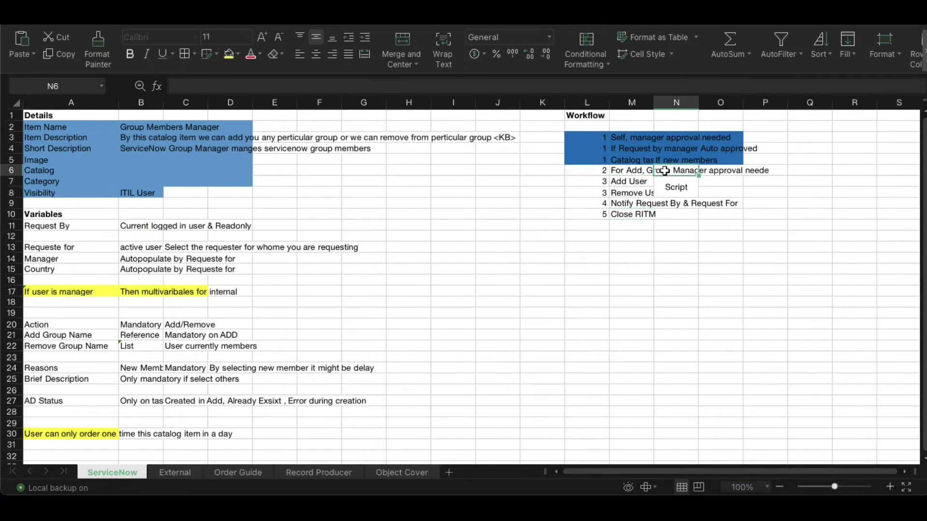
click(642, 170)
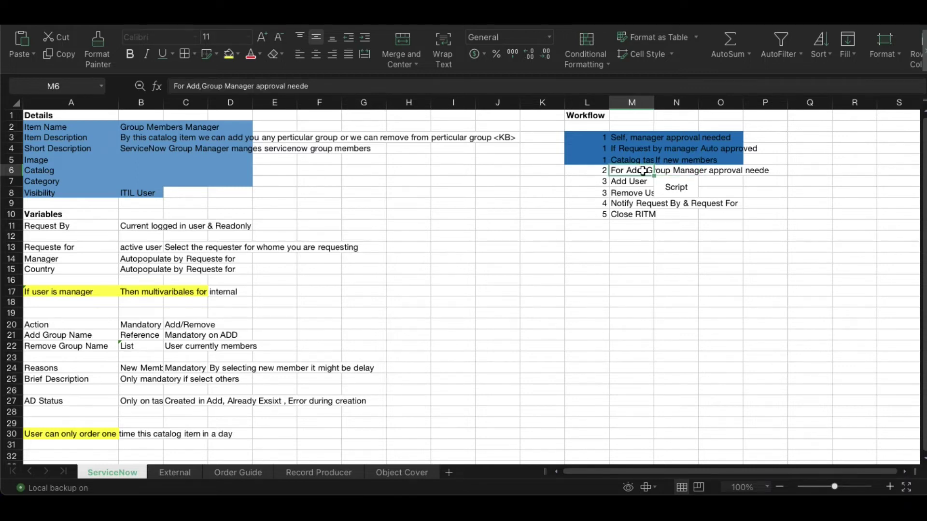
Switch to the Group Members Manager catalog form and choose Add Group to User as Action and Database as Add Group Name
click(507, 504)
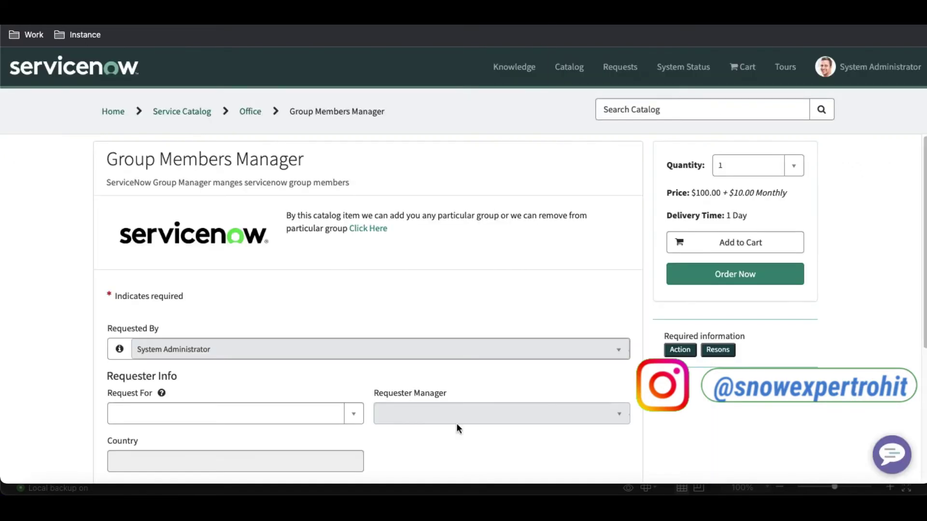
scroll(388, 396, down, 5)
click(254, 291)
click(175, 355)
click(180, 345)
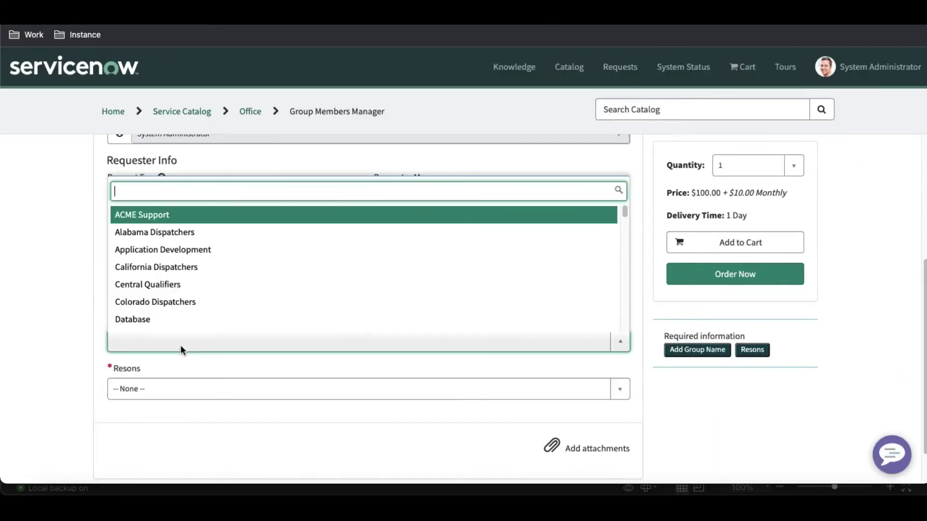
click(165, 320)
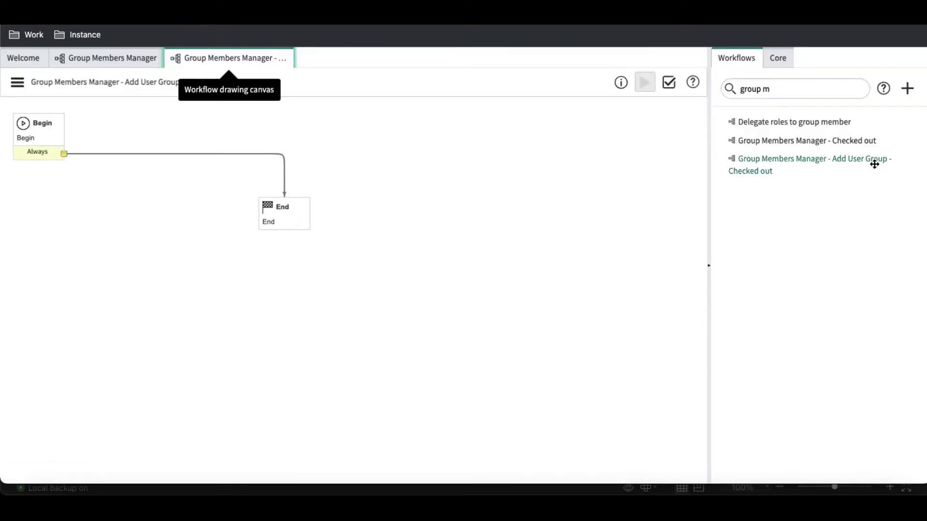
Clear the workflow filter and add an Approval - Group activity named Add Group Approval to the Add User Group workflow
drag(801, 90, 736, 88)
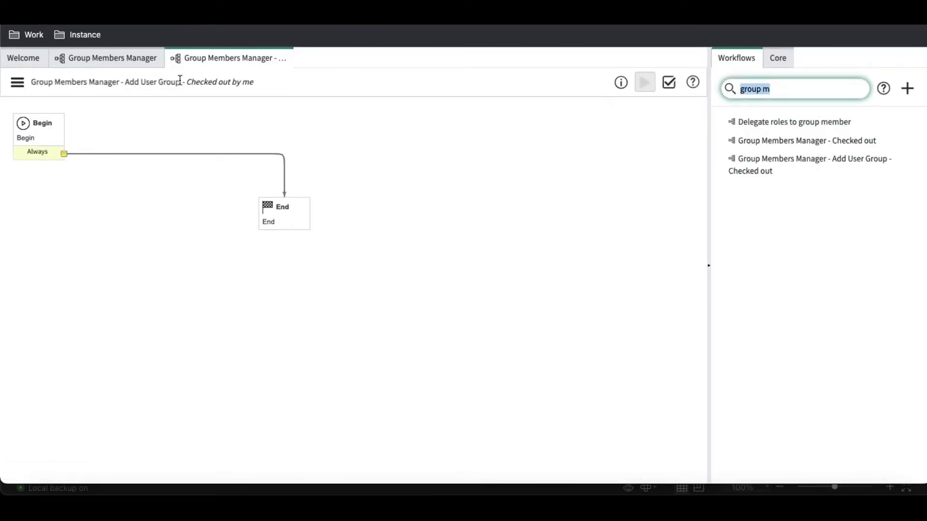
key(BackSpace)
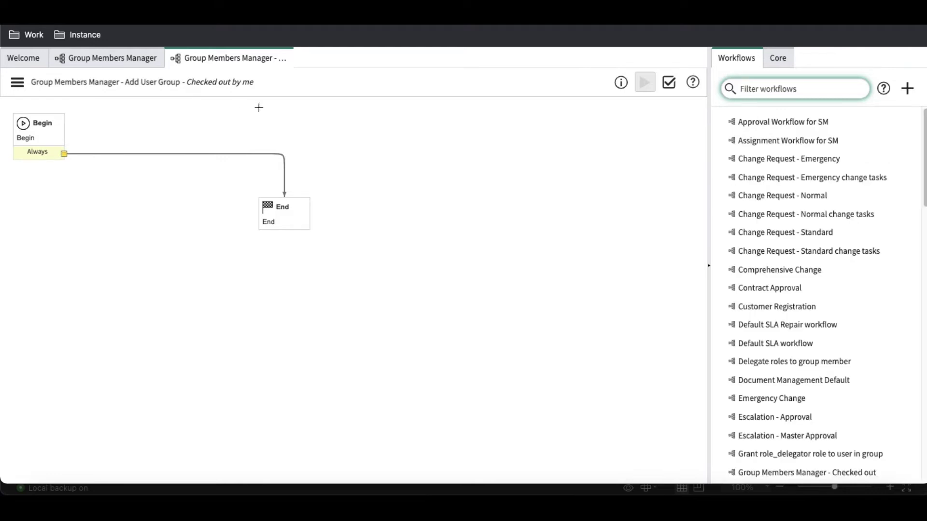
click(775, 58)
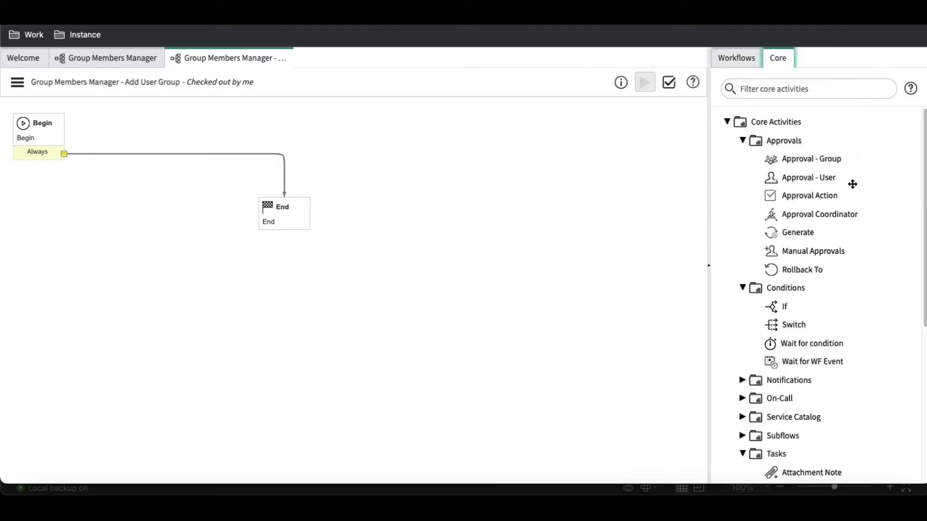
drag(824, 158, 182, 120)
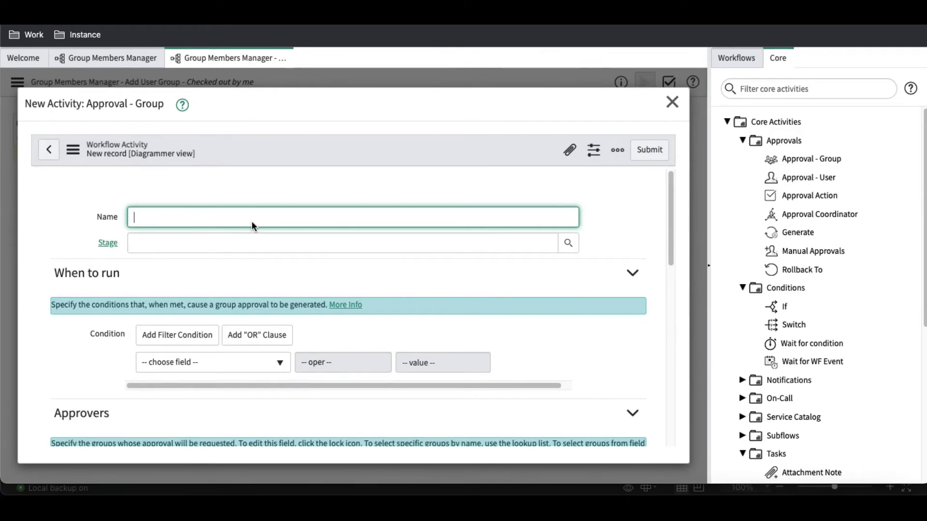
text(Add Group Approval)
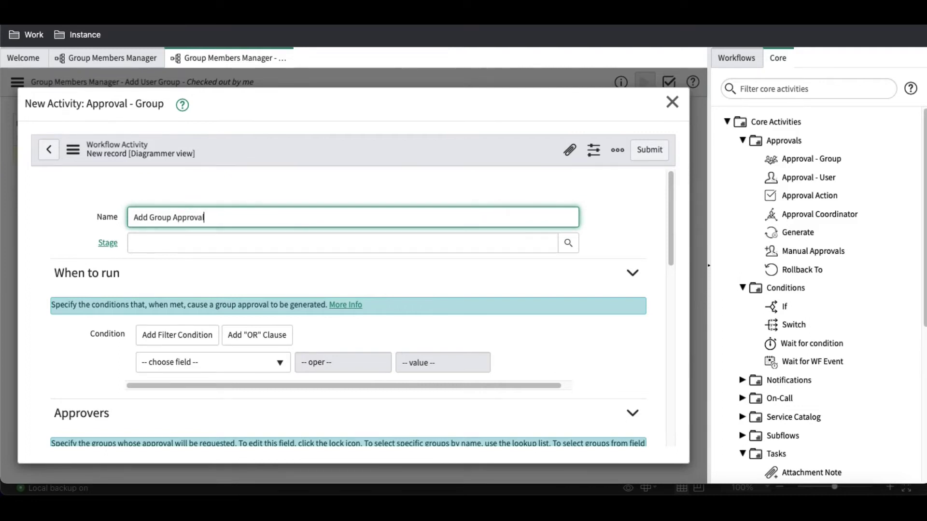
Set the approval's stage to Waiting for Approval, submit it, and position the activity between Begin and End
click(279, 247)
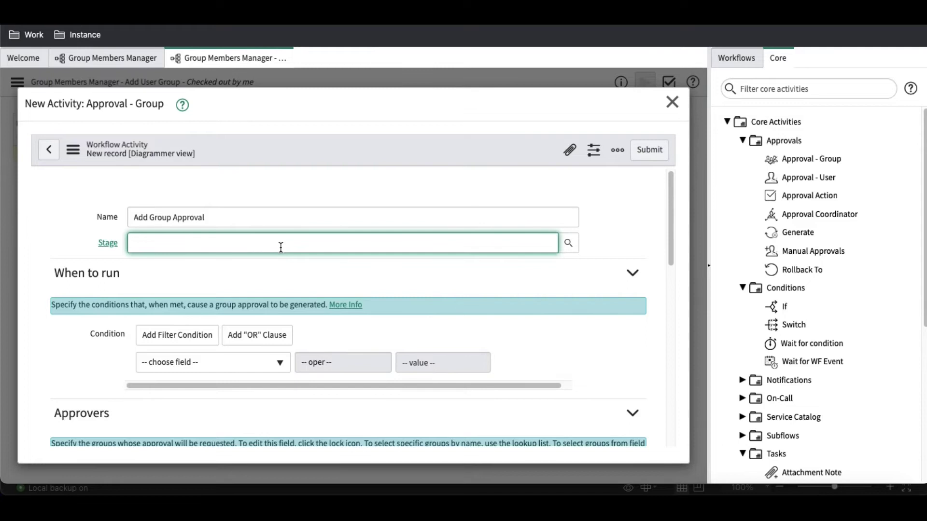
click(568, 246)
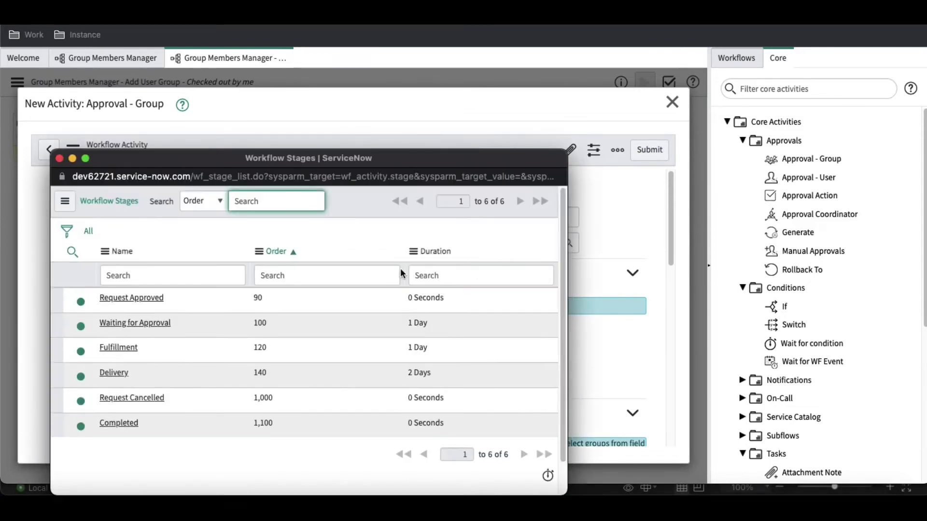
click(135, 323)
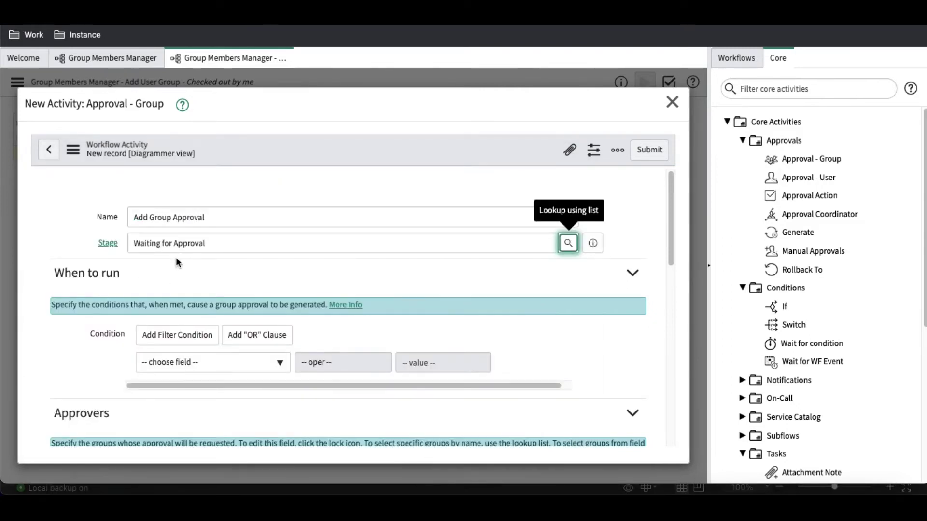
click(646, 155)
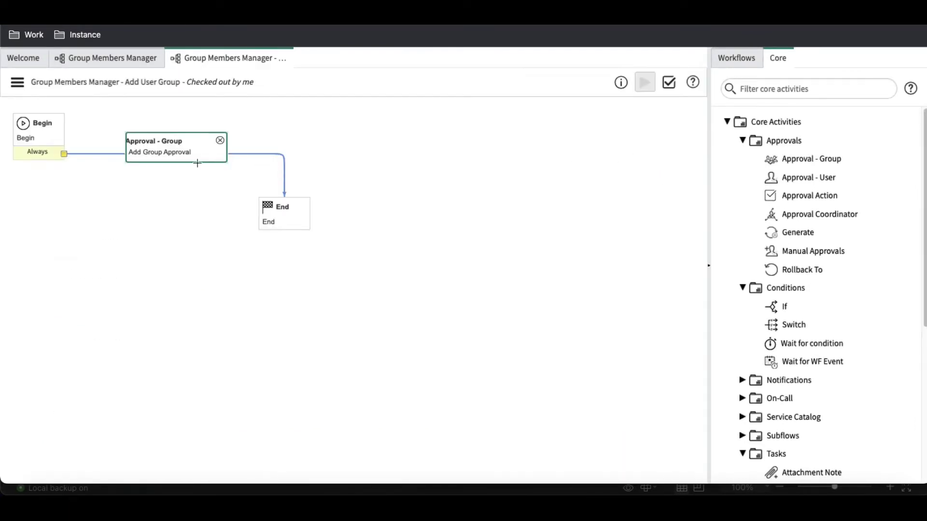
drag(141, 145, 159, 132)
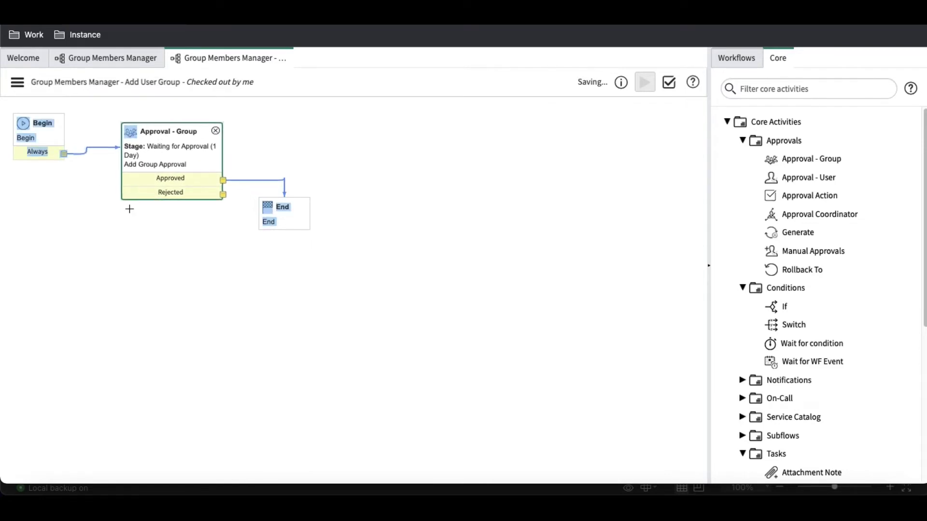
Open the Add Group Name variable of the Group Members Manager catalog item and select its name, add_group_name, for reuse
double_click(176, 150)
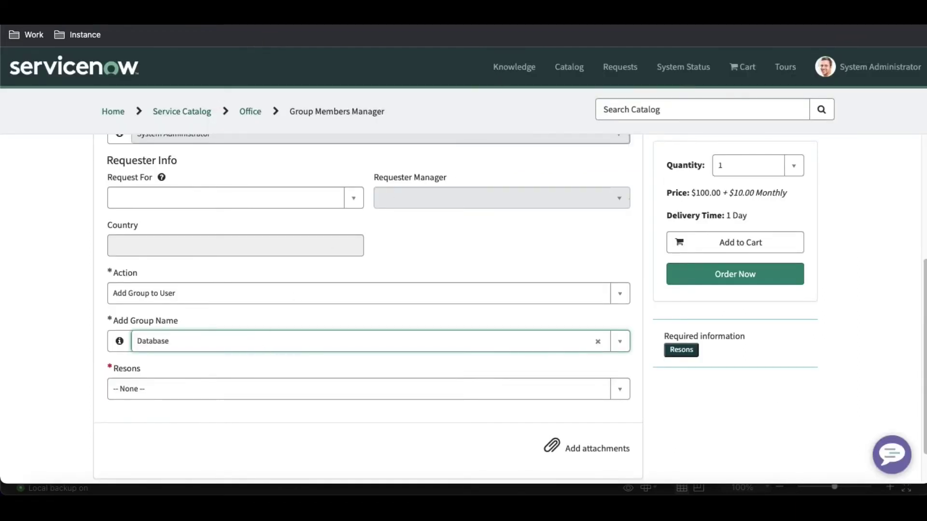
click(252, 21)
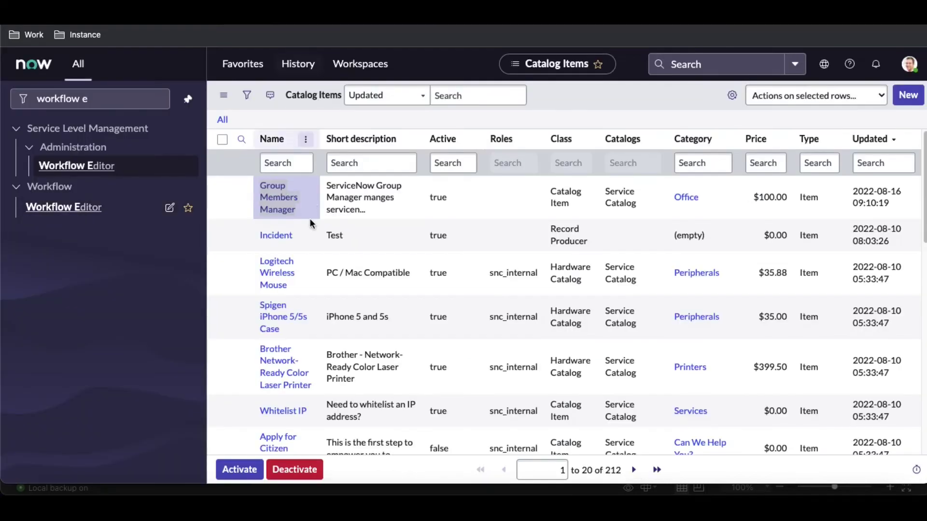
click(275, 211)
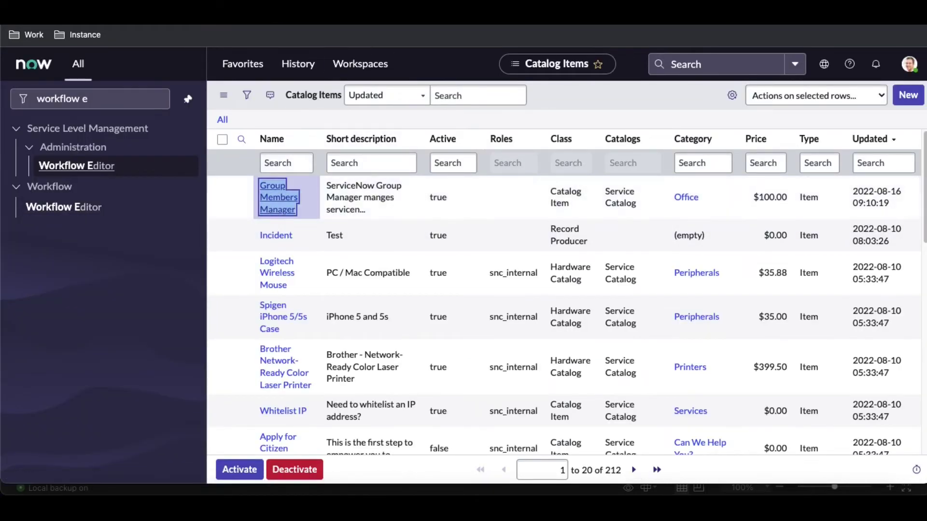
scroll(454, 189, down, 10)
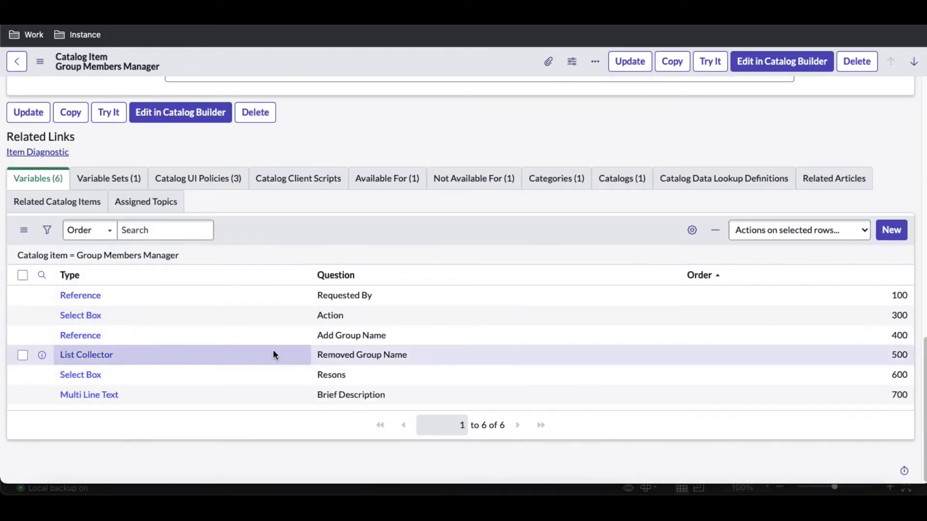
click(85, 343)
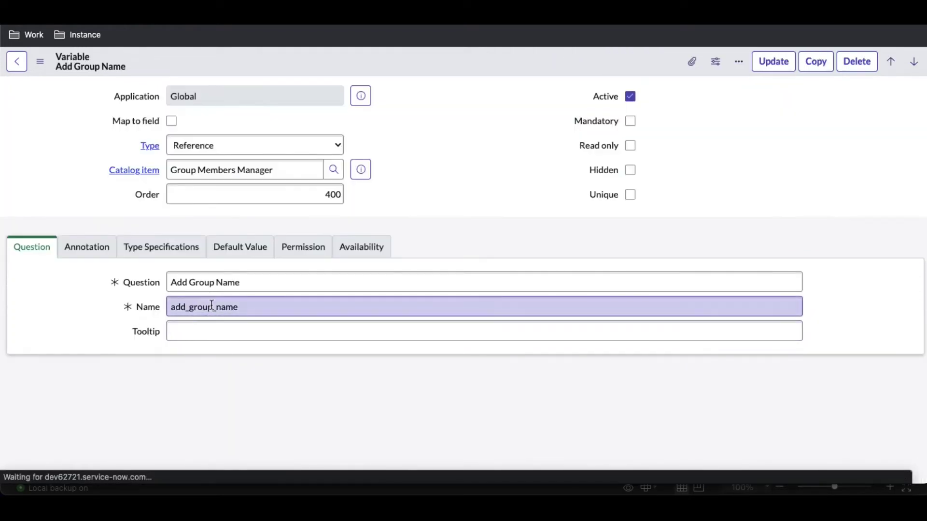
click(212, 306)
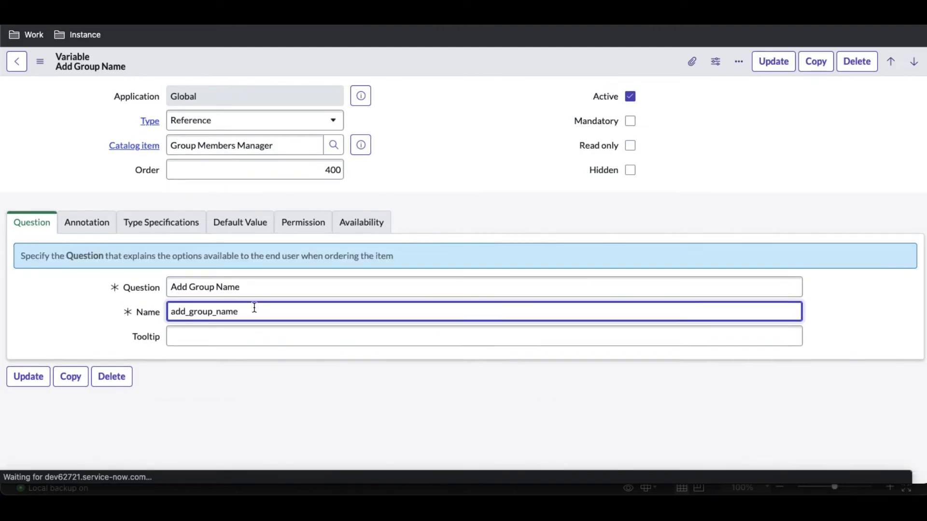
double_click(255, 308)
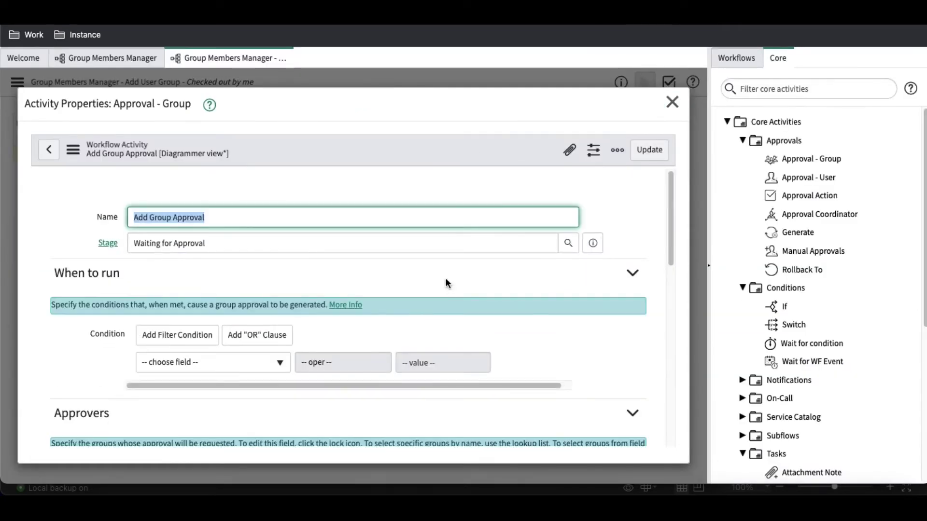
Enable the Advanced option in the Approvers section of the Add Group Approval activity, leaving the Groups field locked
scroll(445, 280, down, 2)
scroll(246, 298, down, 5)
scroll(175, 248, up, 3)
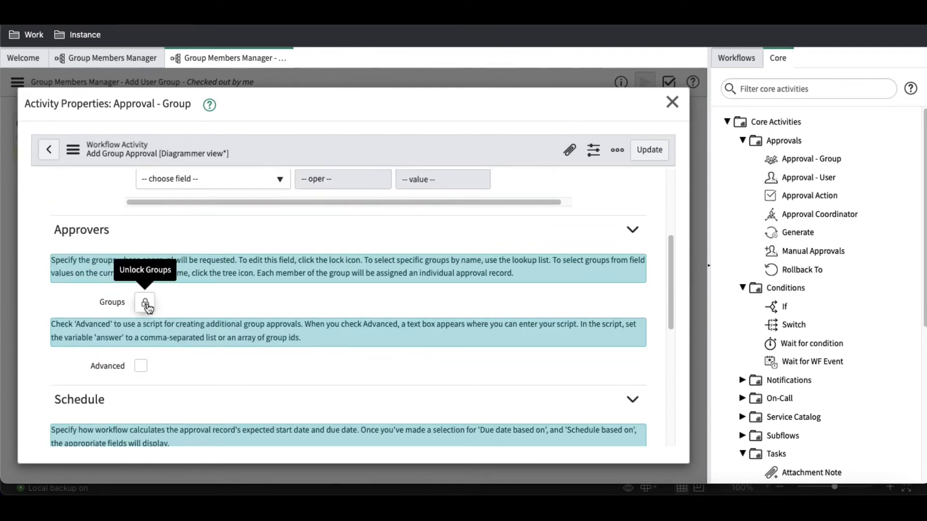
click(145, 304)
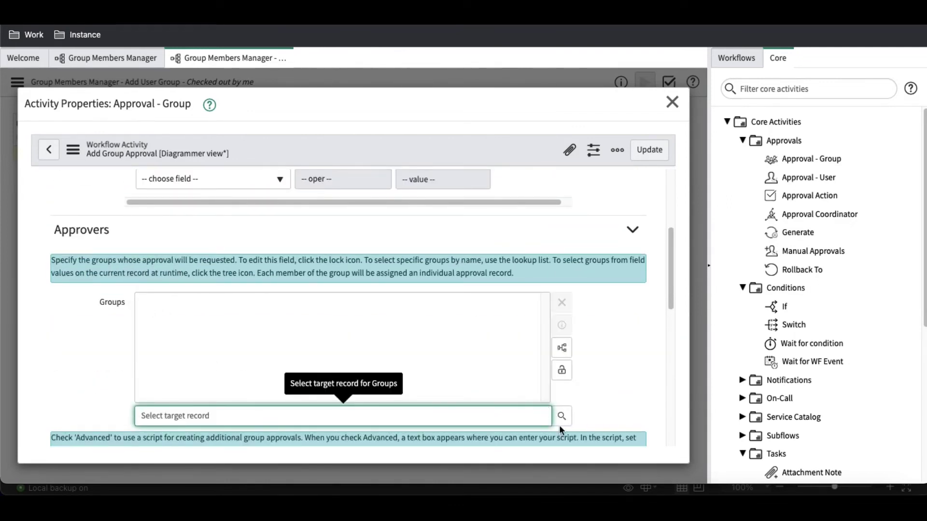
click(561, 370)
click(141, 366)
scroll(213, 368, down, 4)
Write the additional groups script as answer = []; answer.push(current.variables.add_group_name); and update the approval activity
click(202, 288)
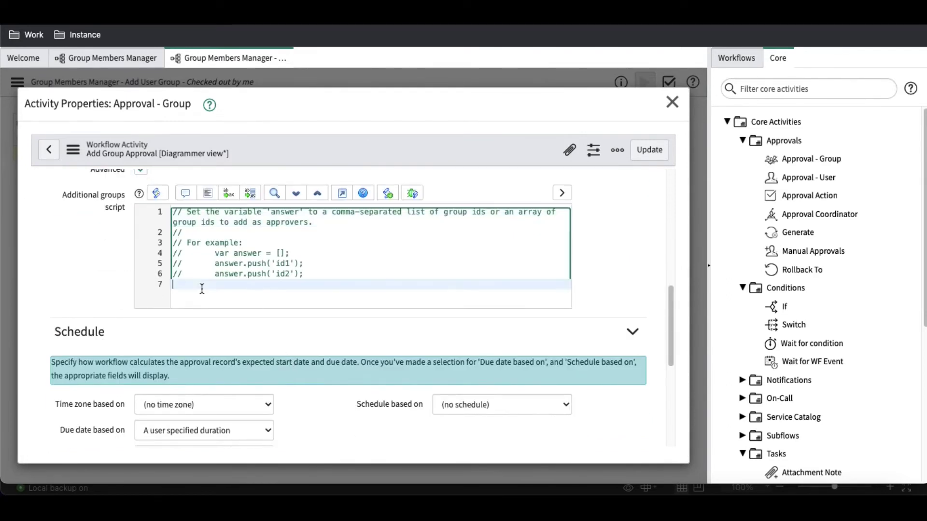
key(Return)
text(answer)
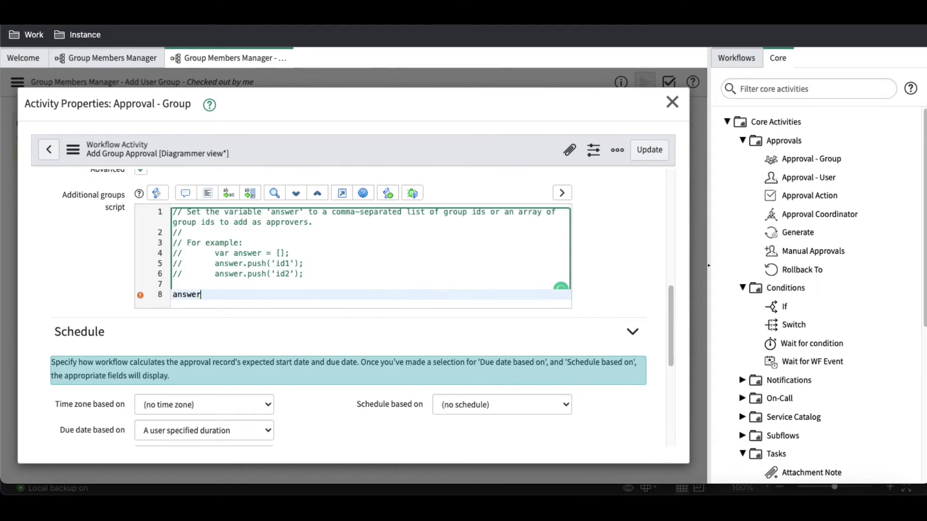
text( = [];)
key(Return)
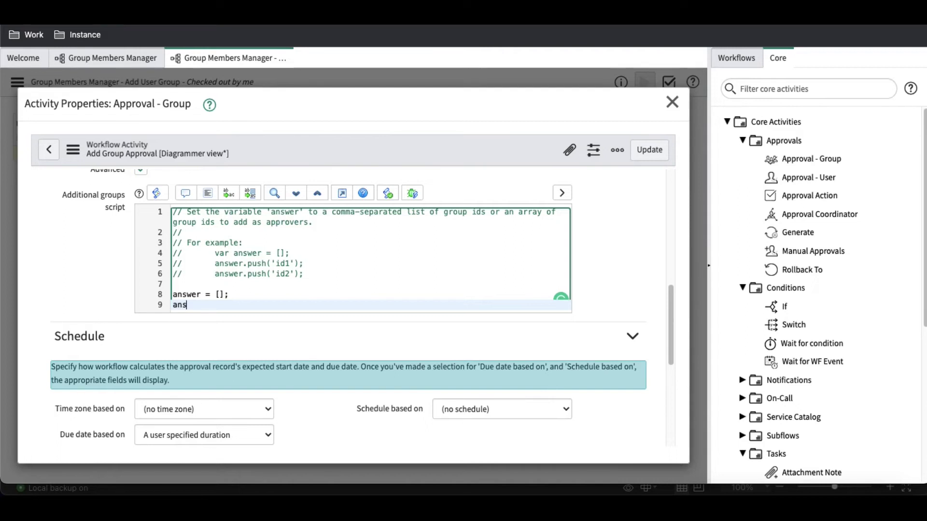
text(answer.push(variables.)
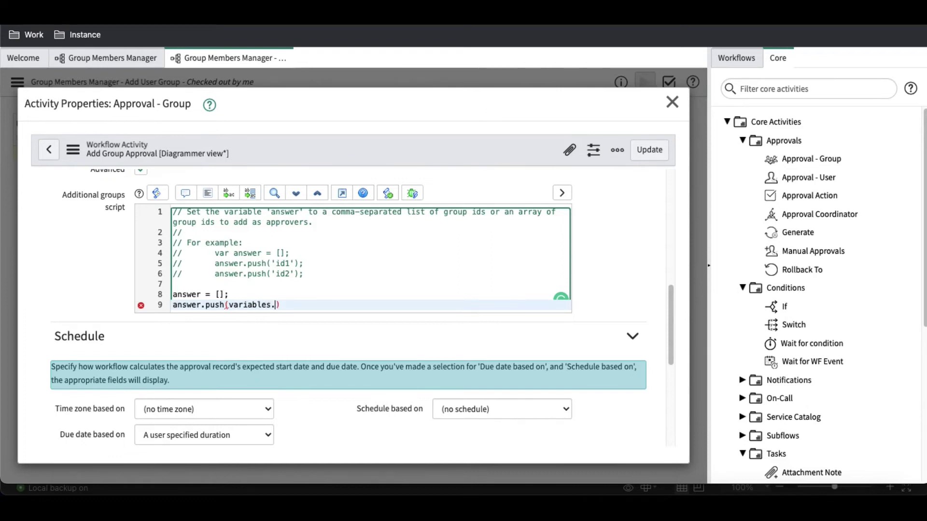
text(add_group_name)
text(current)
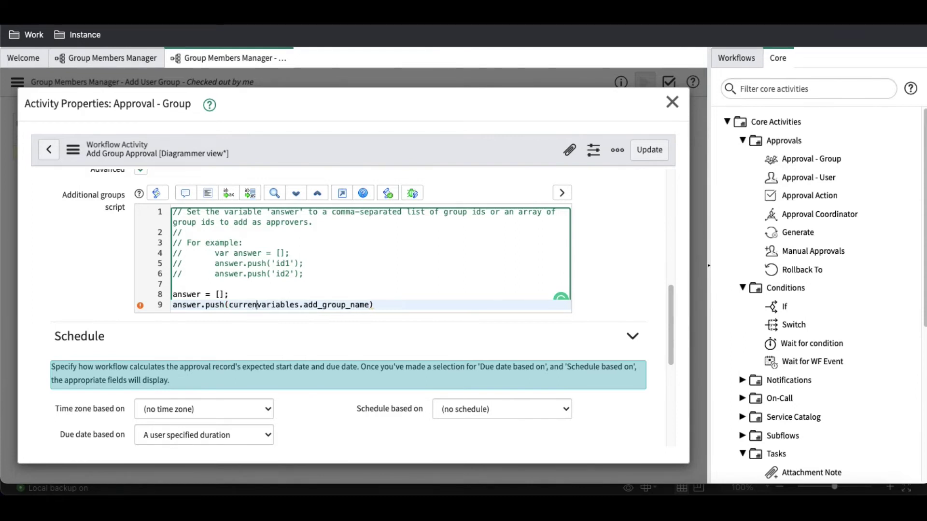
text(.)
click(413, 303)
text(;)
click(639, 158)
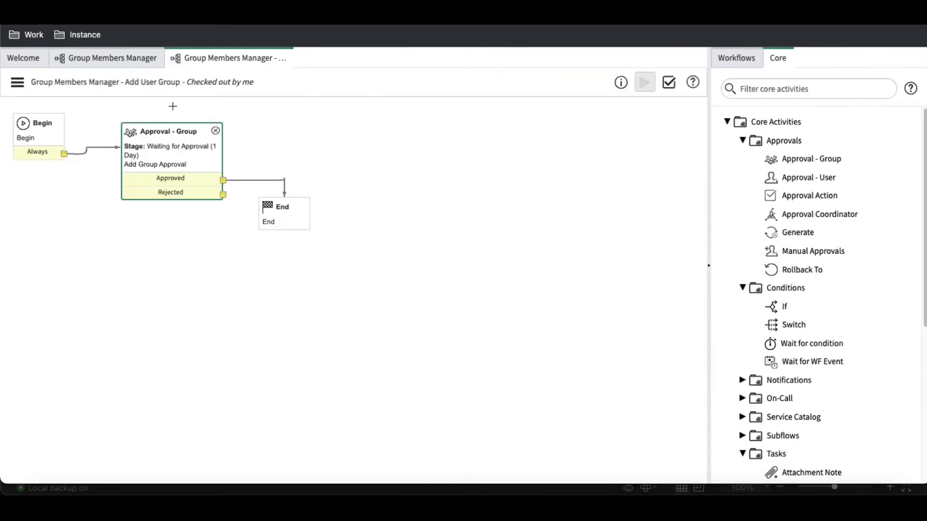
View the main Group Members Manager workflow, then switch to the catalog item's portal form and reload it, discarding unsaved entries
click(106, 57)
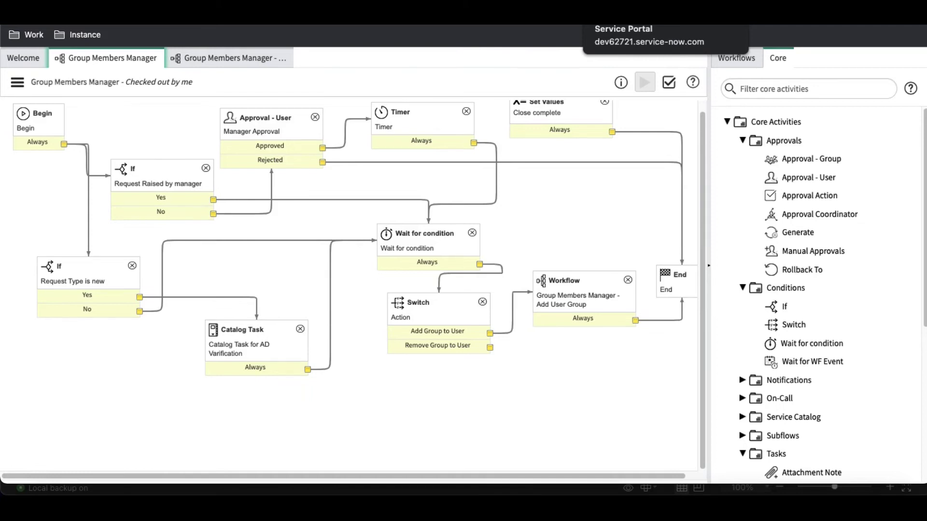
click(642, 14)
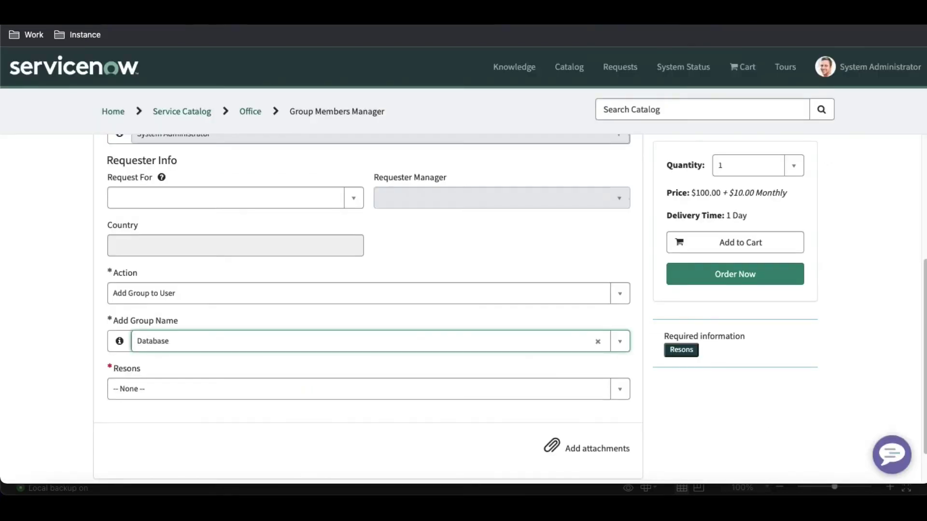
key(super+r)
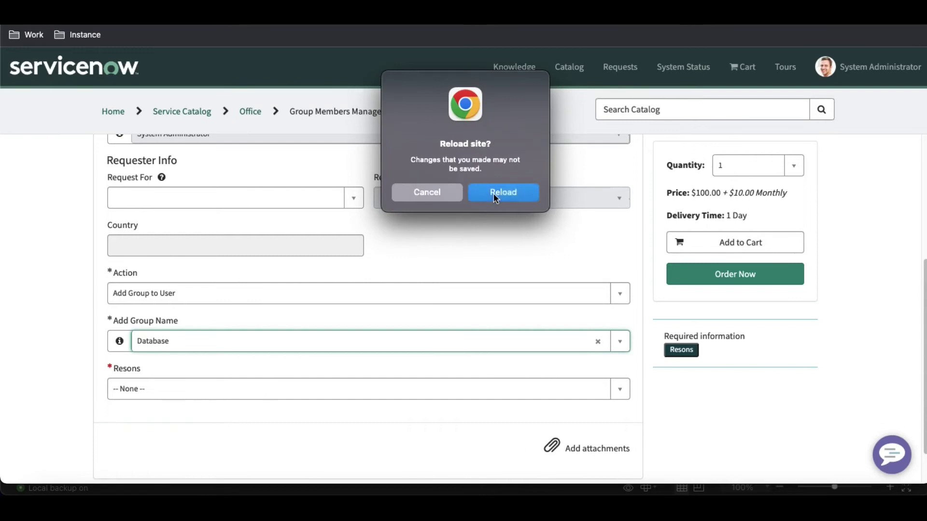
click(493, 192)
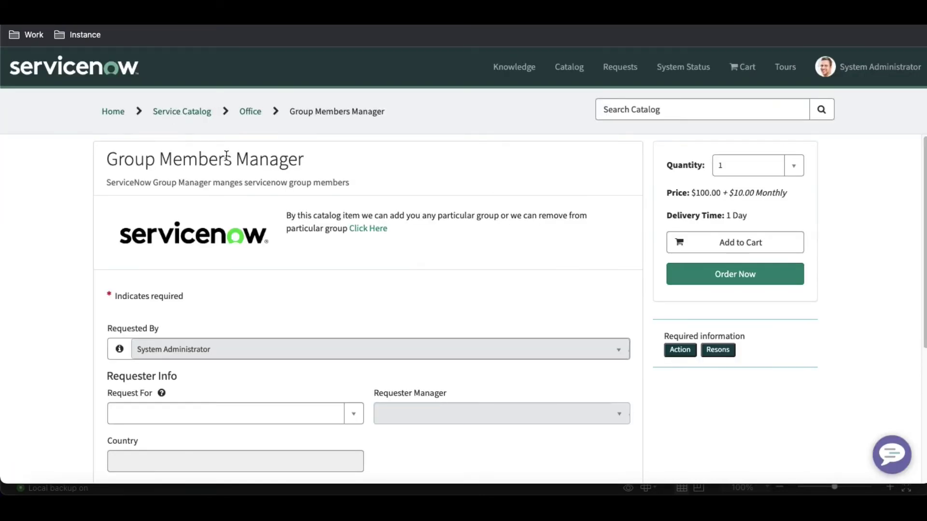
Order Group Members Manager for a requester with Action Add Group to User, group Alabama Dispatchers and Resons New Hire, and check out
scroll(275, 302, down, 5)
scroll(265, 285, up, 1)
click(253, 249)
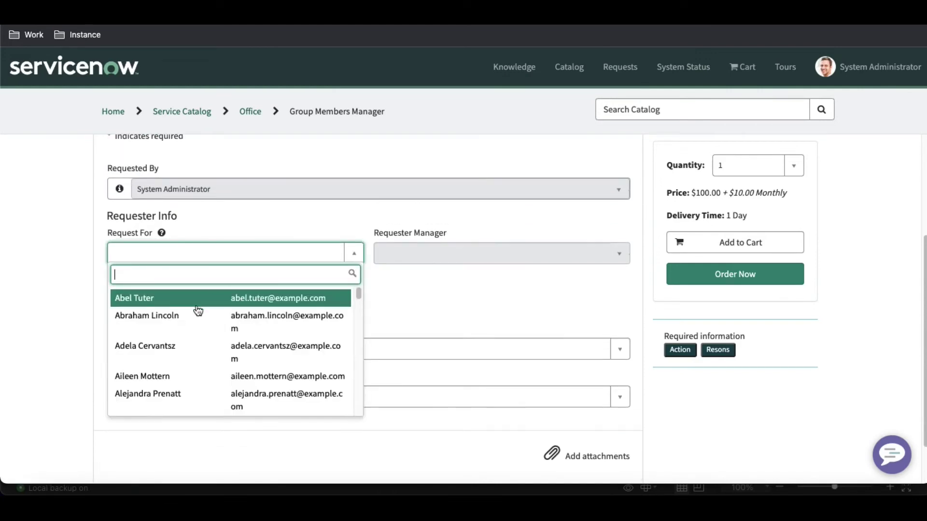
click(196, 316)
click(179, 393)
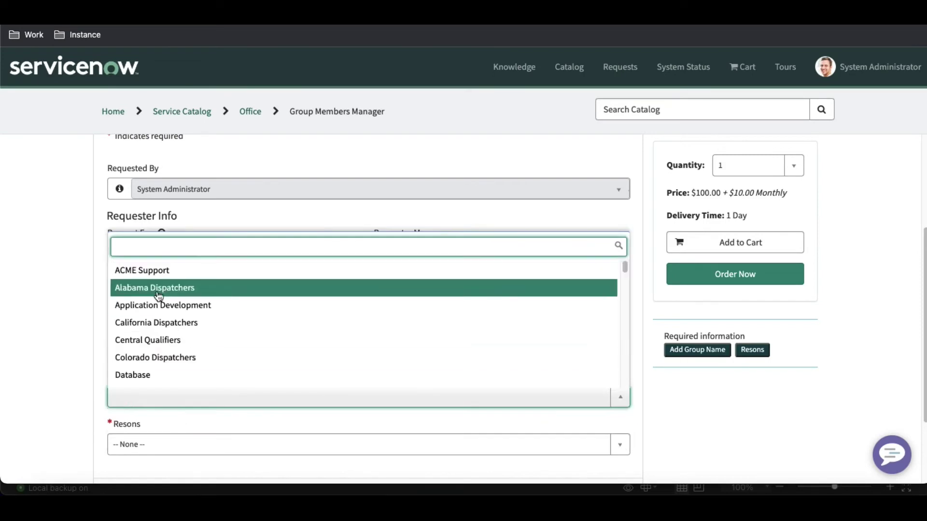
click(159, 295)
click(145, 337)
click(147, 405)
click(697, 280)
click(611, 247)
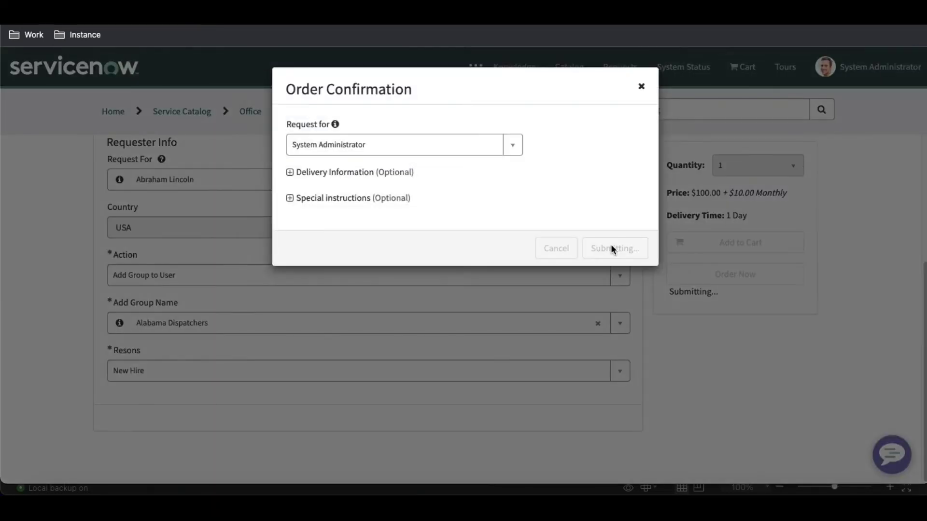
Copy the new request number, search for it in the instance, and open the request's Group Members Manager requested item
double_click(205, 175)
key(ctrl+c)
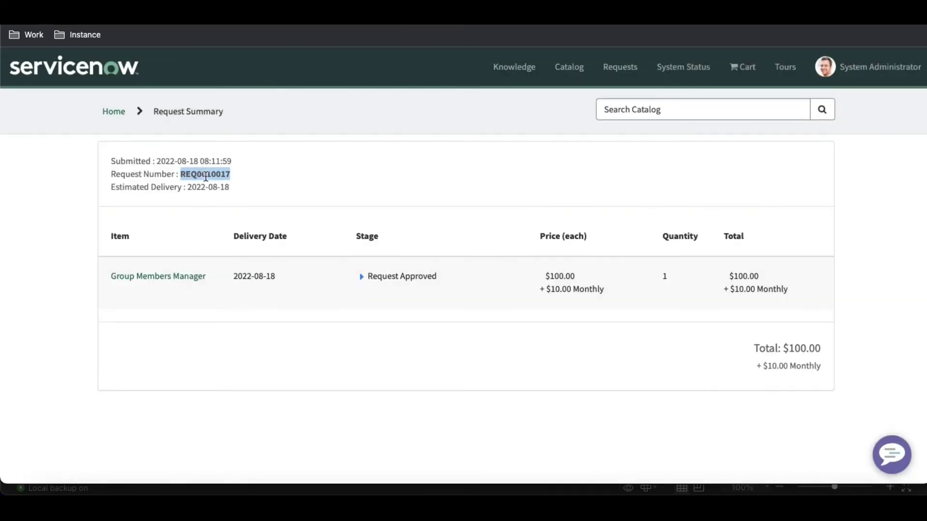
key(ctrl+Tab)
click(714, 64)
key(ctrl+v)
key(Return)
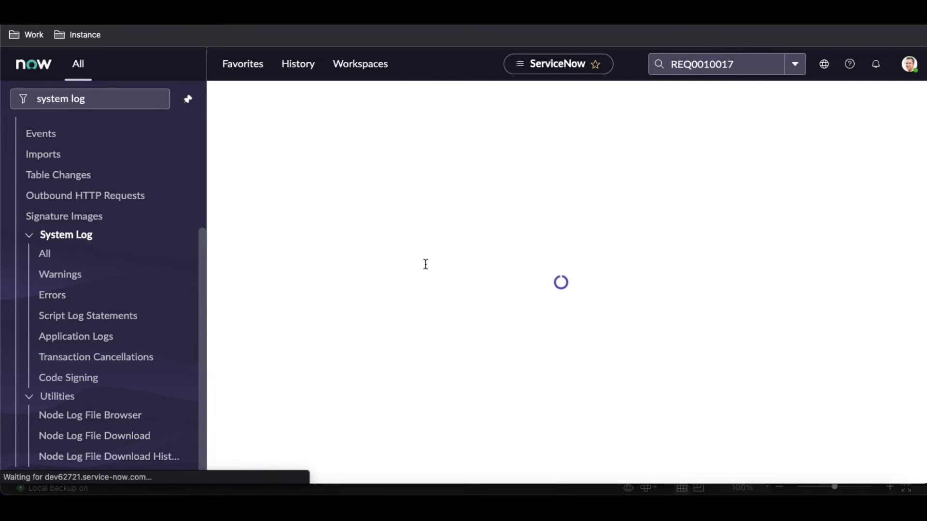
scroll(417, 269, down, 5)
click(306, 392)
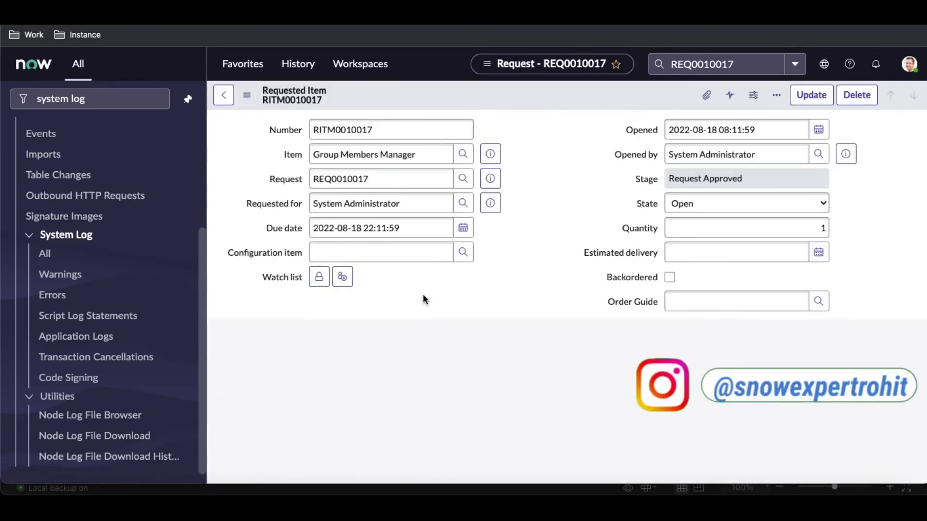
Review the requested item's variables and group approvals, and inspect the progress of its running workflow
scroll(459, 323, down, 10)
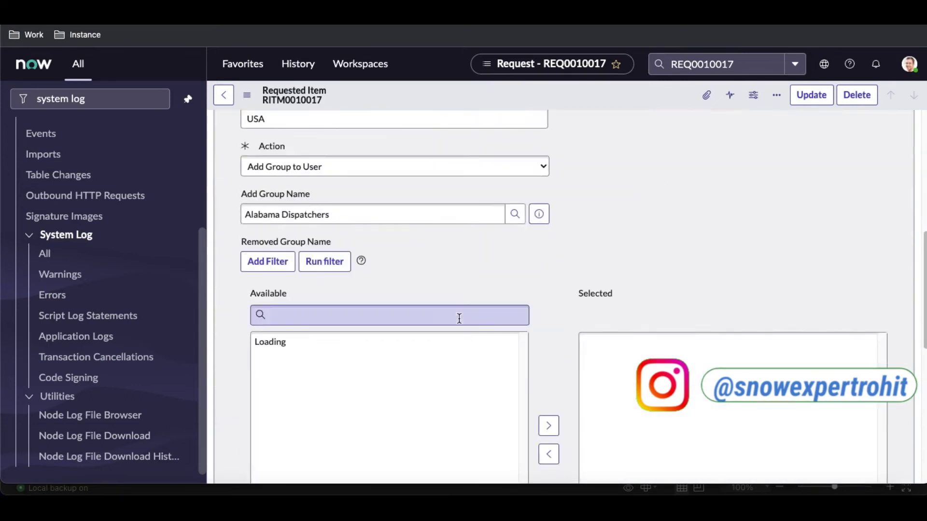
scroll(459, 322, down, 1)
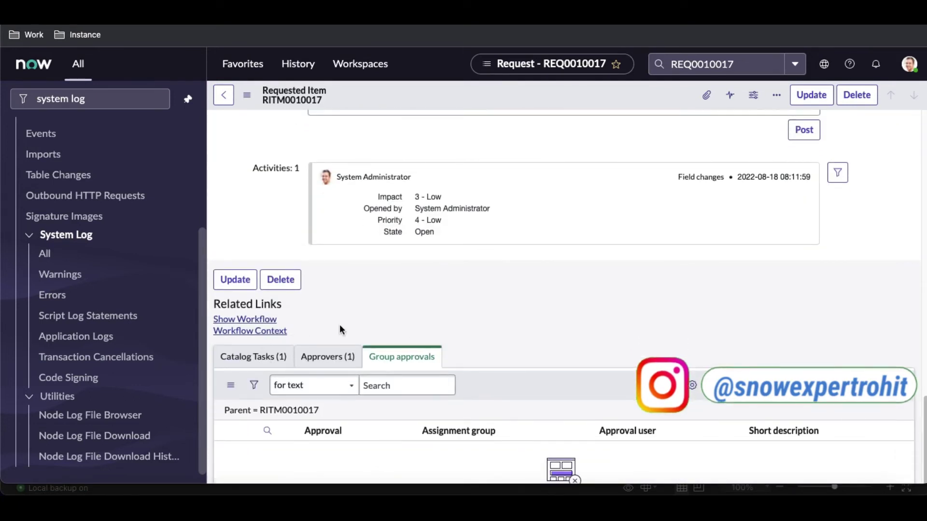
scroll(339, 341, down, 10)
scroll(338, 341, down, 6)
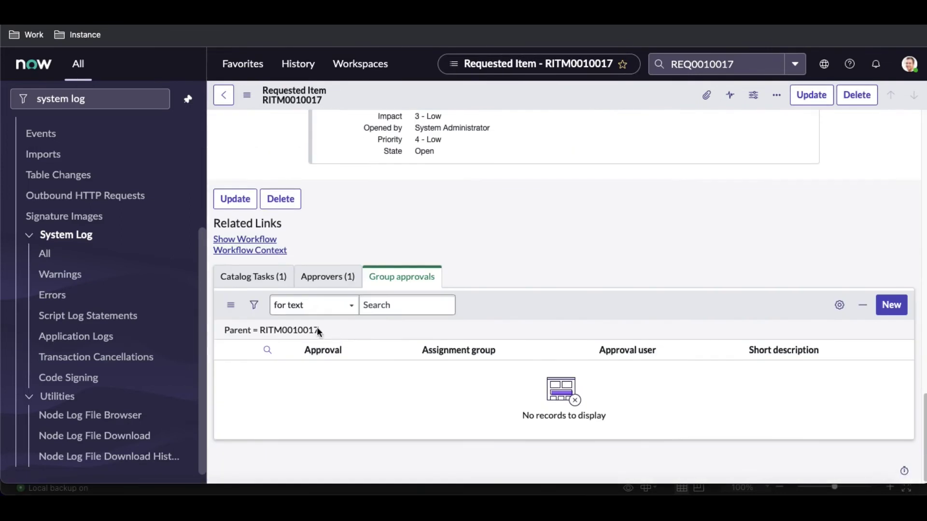
click(256, 240)
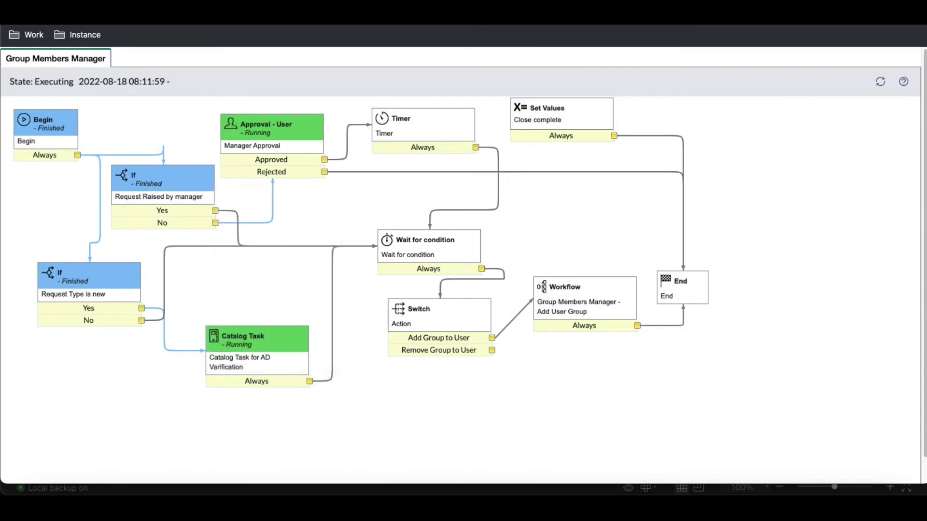
key(ctrl+w)
Close the requested item's Catalog Task for AD Varification and refresh its running workflow view
click(248, 275)
click(322, 399)
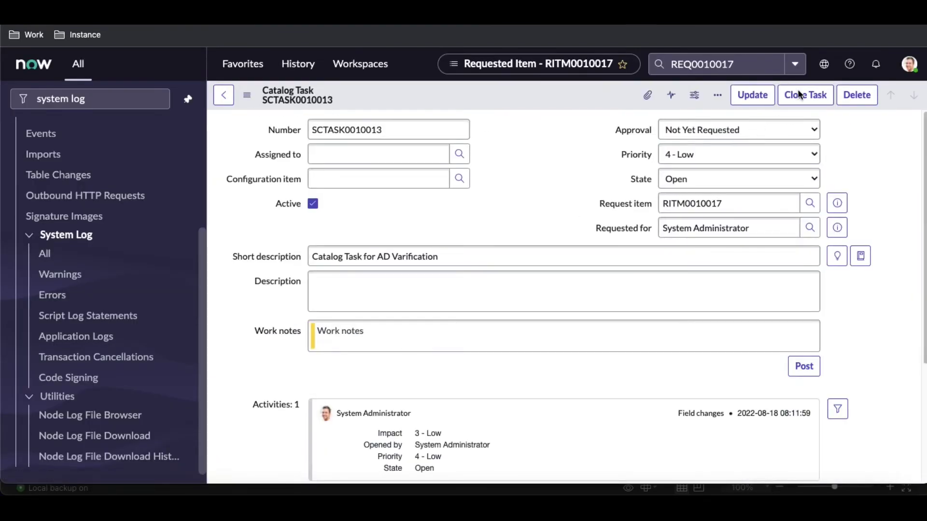
click(801, 96)
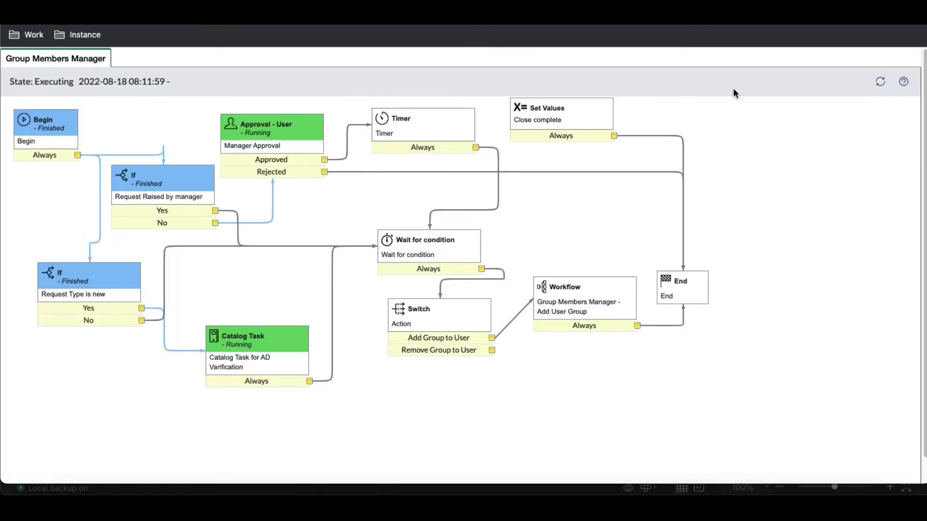
click(883, 84)
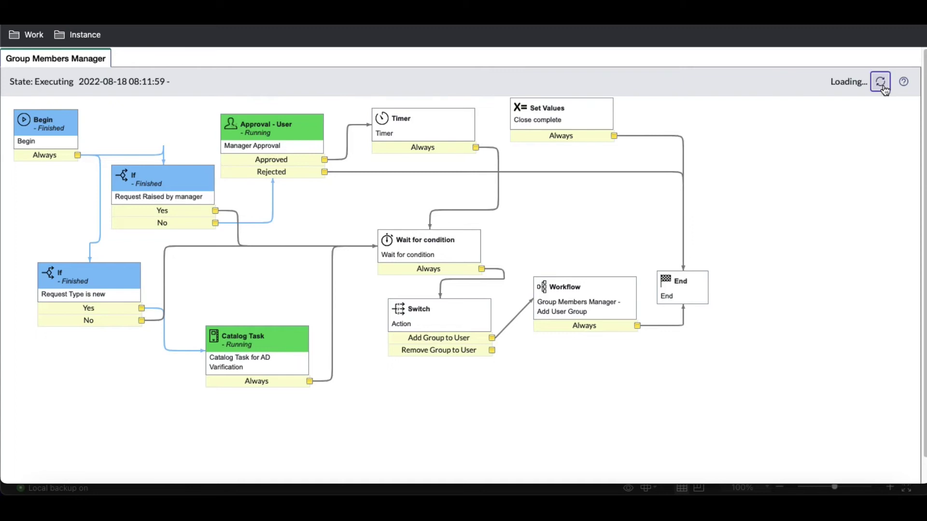
mouse_move(425, 250)
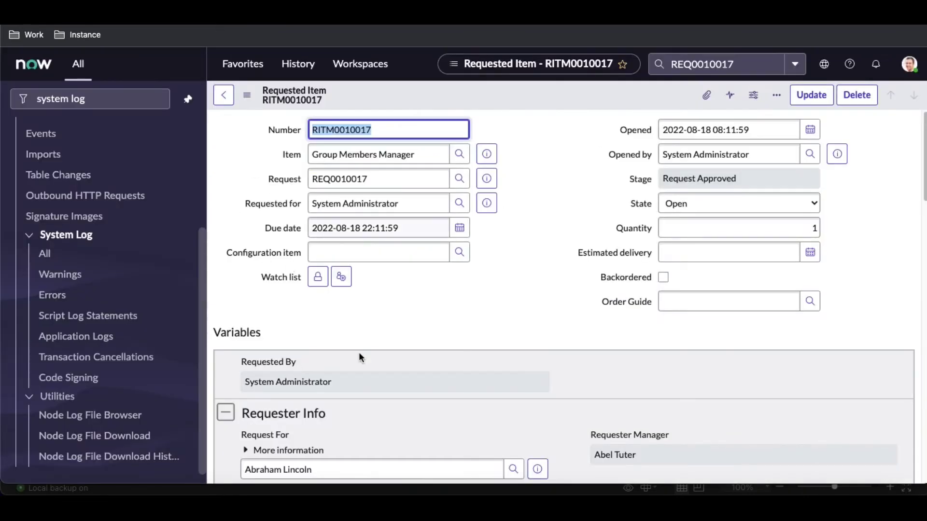
Approve the manager's requested approval in the requested item's Approvers list
scroll(358, 351, down, 15)
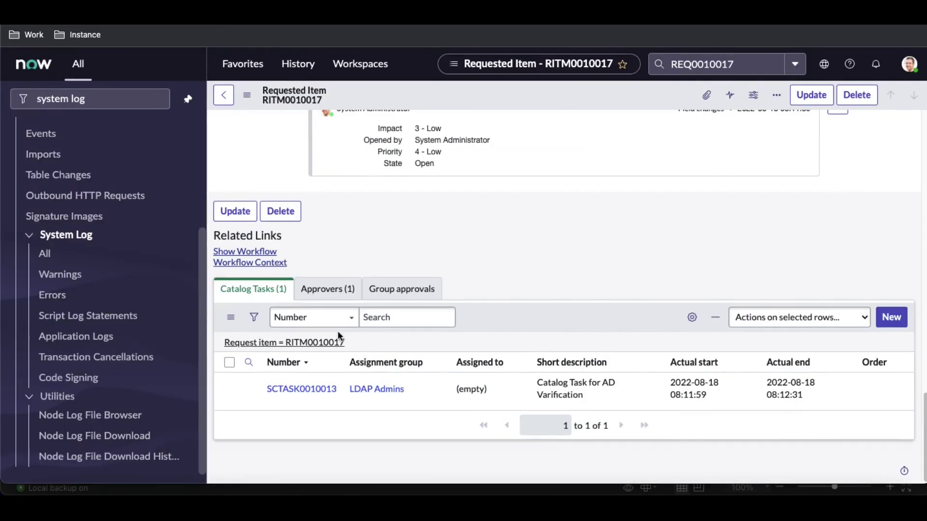
click(328, 301)
right_click(319, 387)
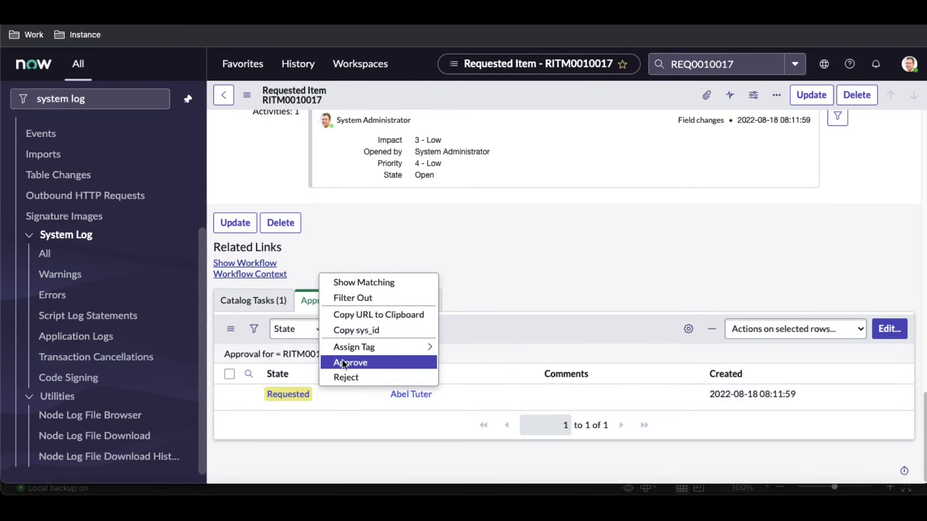
click(344, 362)
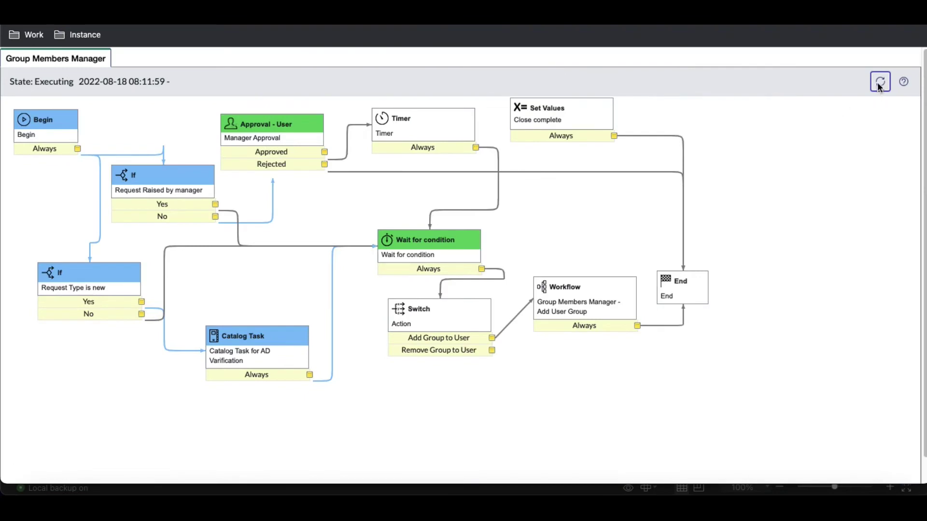
Refresh the running Group Members Manager workflow and inspect the progress of its Add User Group subflow
click(879, 83)
mouse_move(436, 343)
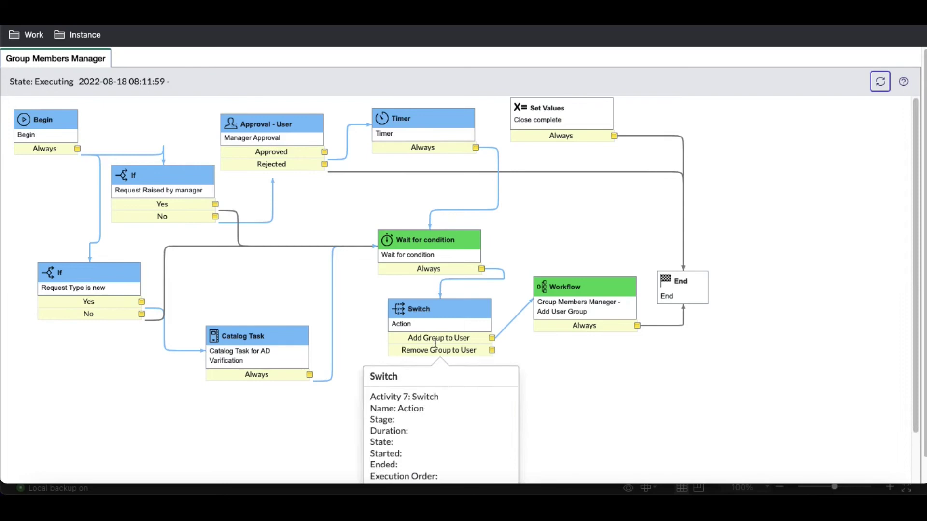
mouse_move(558, 290)
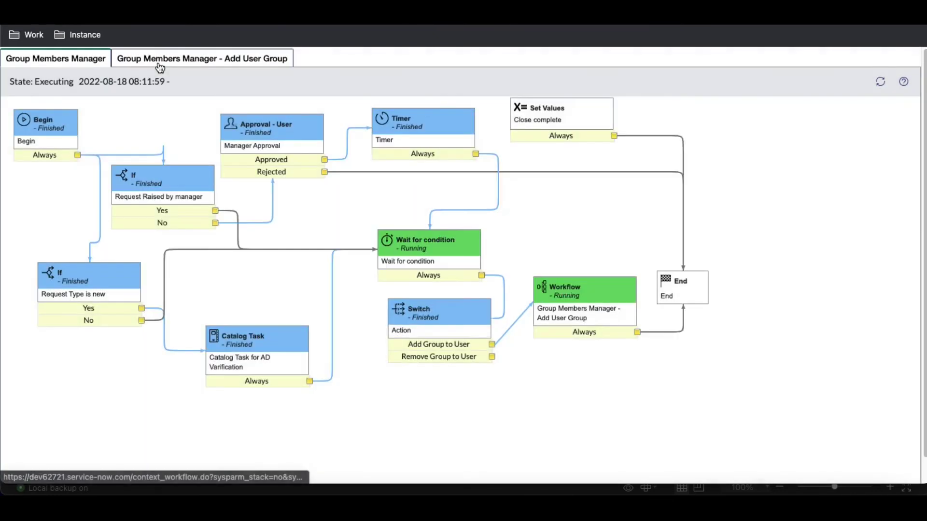
click(160, 63)
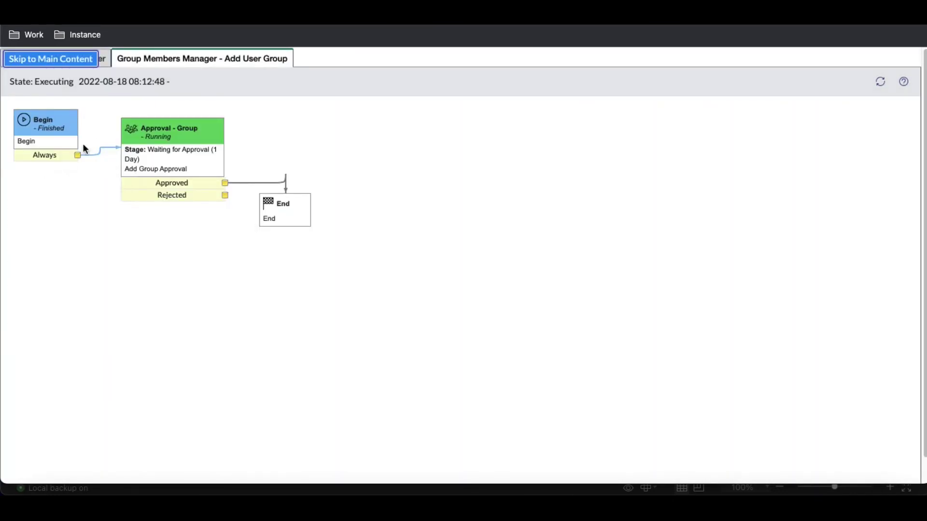
mouse_move(148, 138)
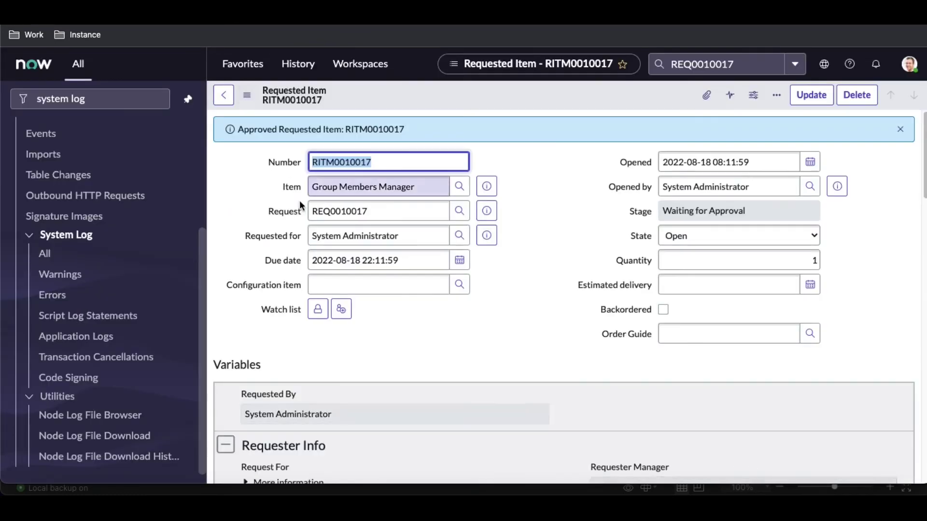
Check the requested item's group approvals and approve the remaining requested entry in the Approvers list
scroll(304, 207, down, 10)
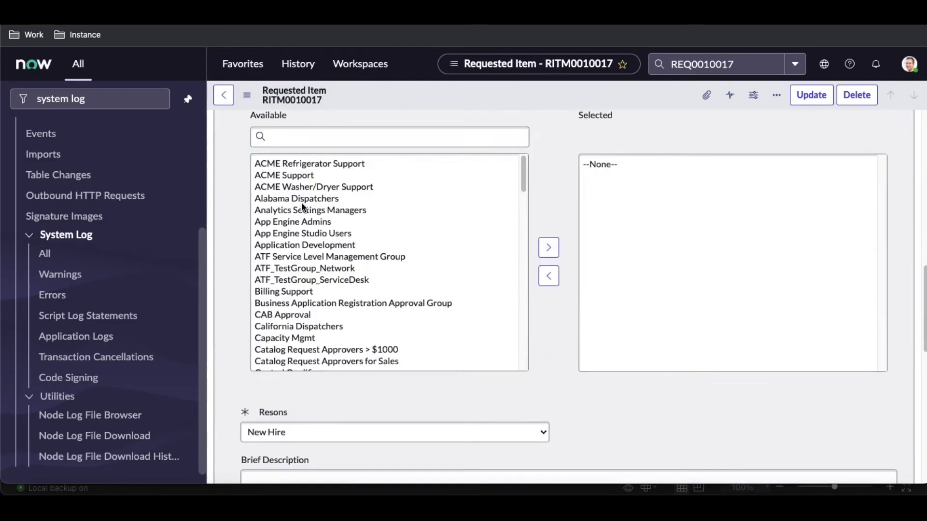
scroll(301, 202, down, 10)
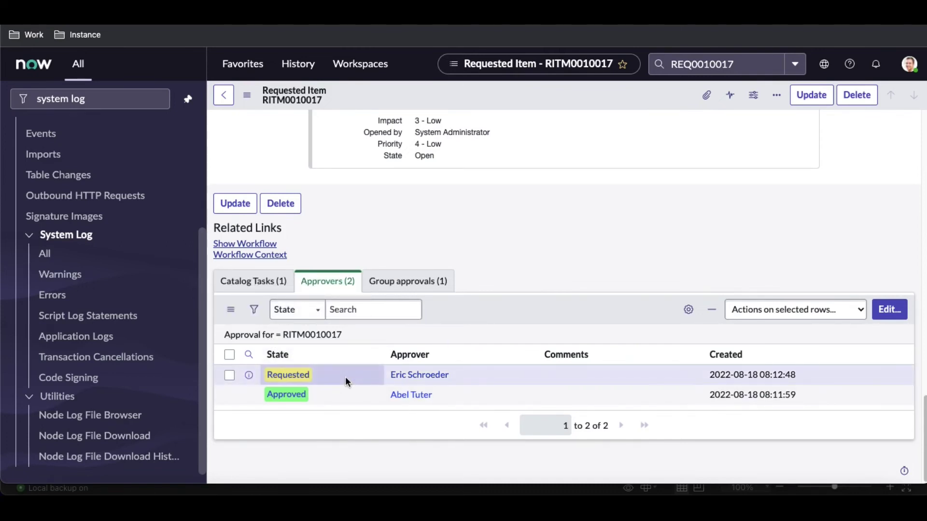
click(415, 279)
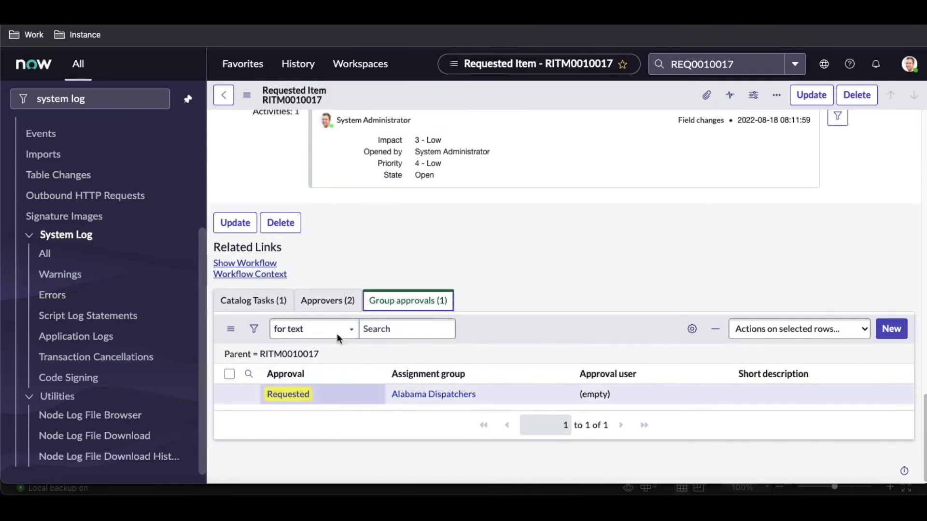
click(325, 300)
right_click(340, 398)
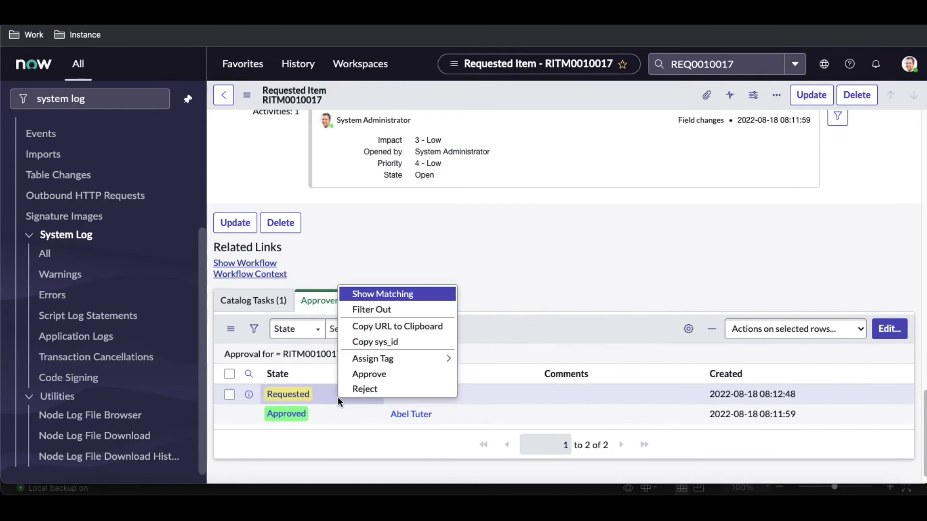
click(355, 374)
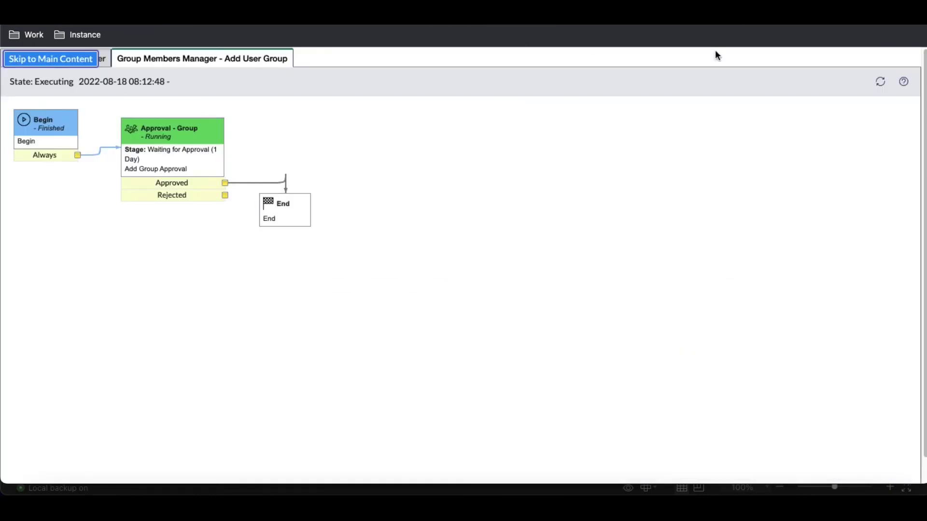
Refresh the Add User Group subflow and the parent Group Members Manager workflow to check their progress
click(881, 83)
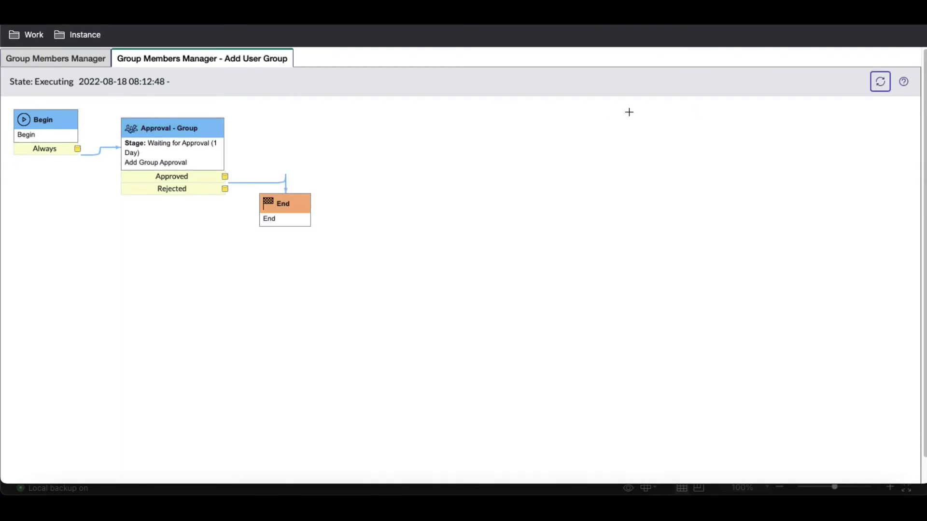
click(72, 62)
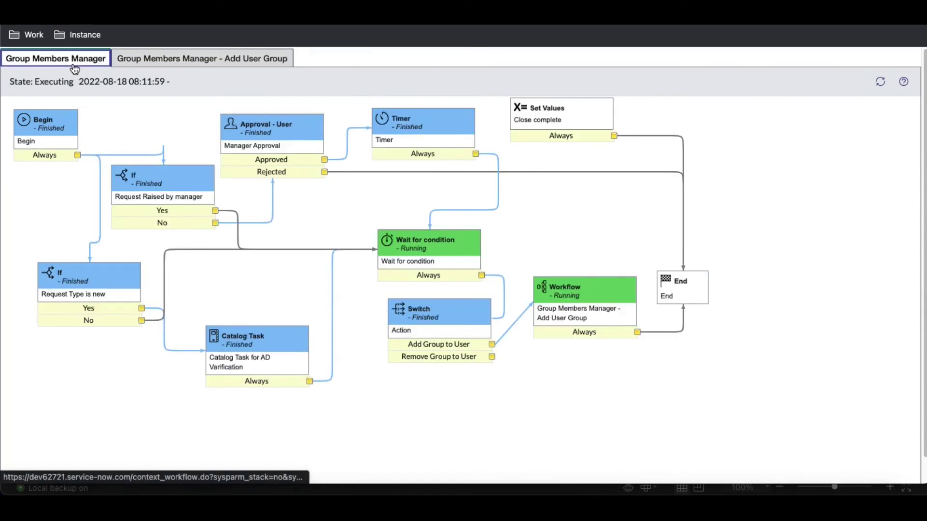
click(880, 86)
mouse_move(685, 287)
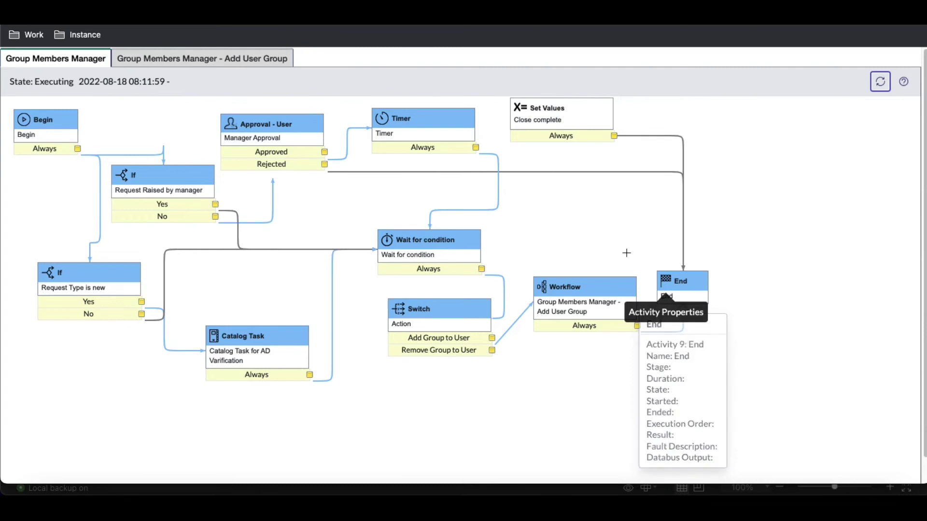
click(241, 60)
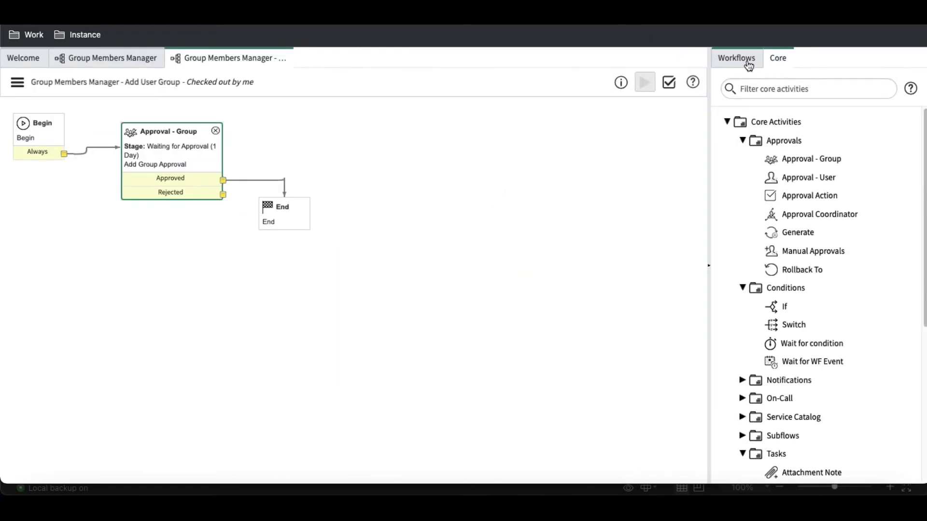
Create a new workflow named Group Members Manager - Remove User Group on the Requested Item [sc_req_item] table
click(746, 59)
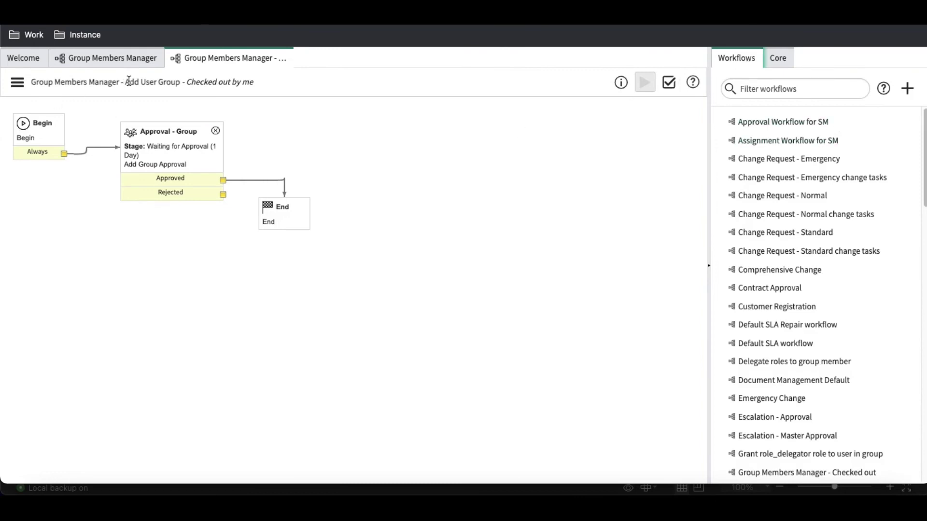
drag(181, 82, 29, 83)
key(ctrl+c)
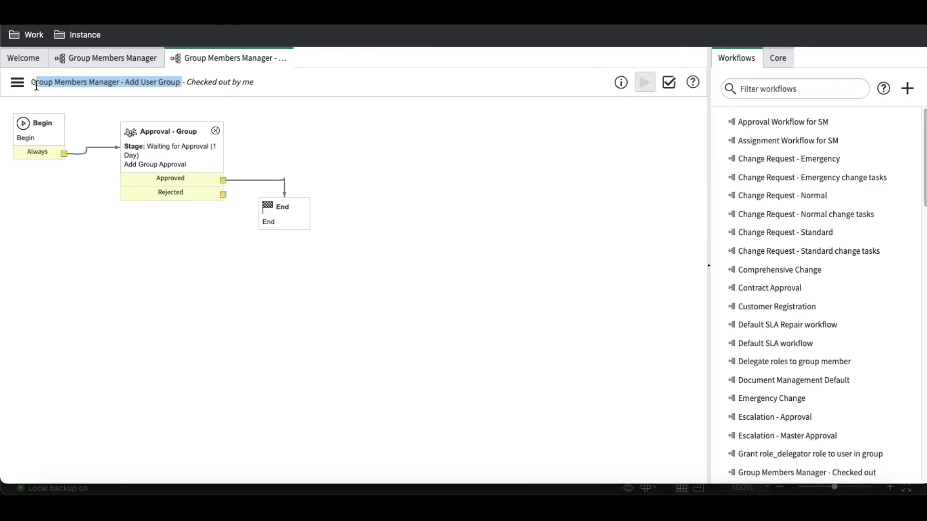
click(907, 88)
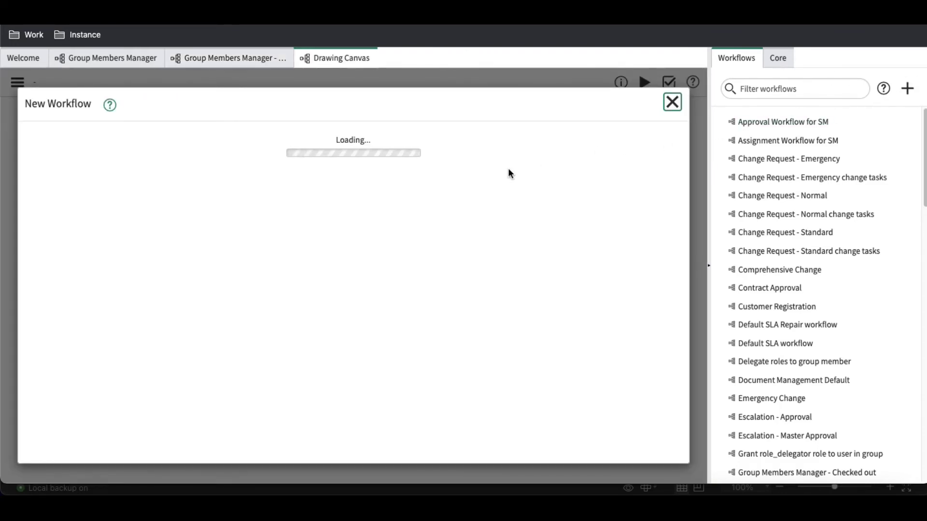
key(ctrl+v)
double_click(215, 260)
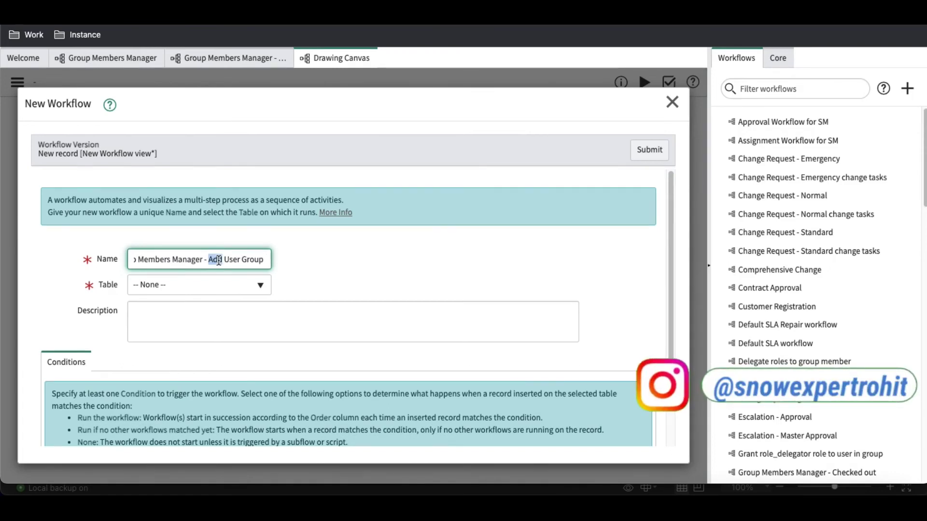
text(Remove)
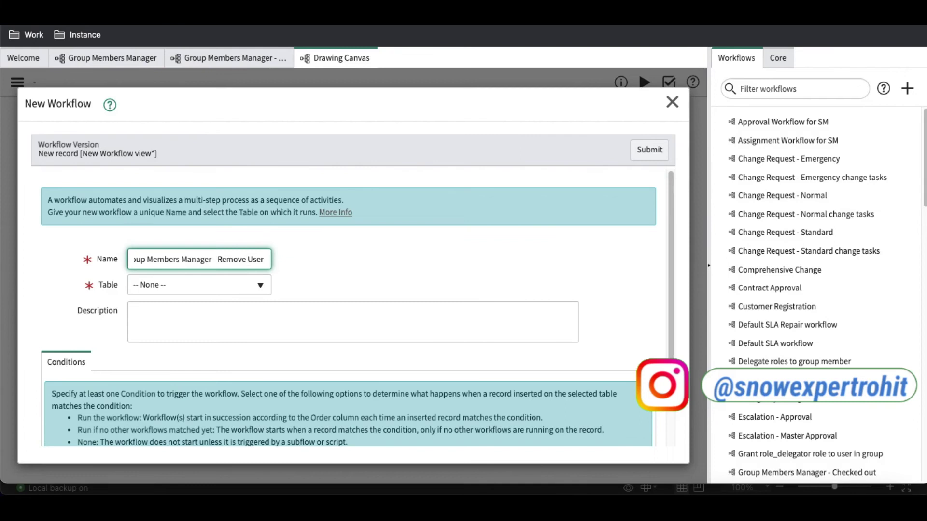
click(195, 288)
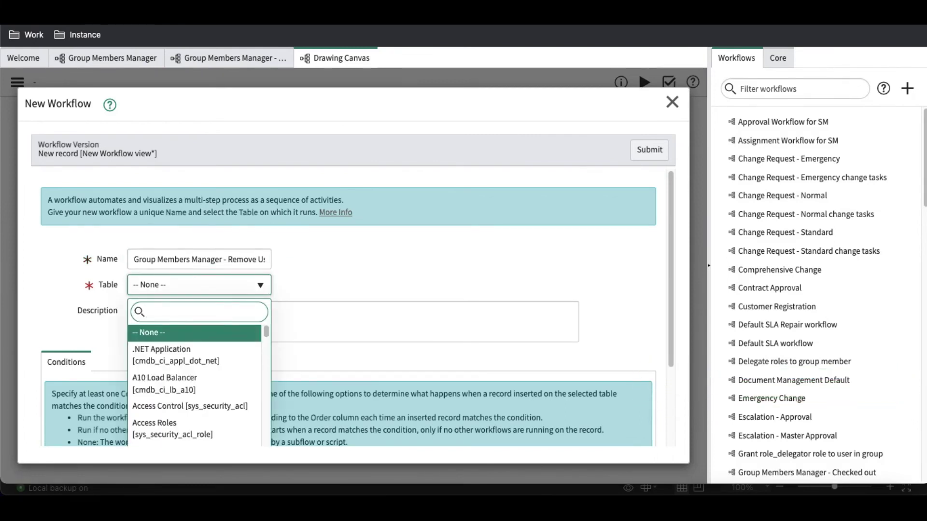
text(sc_req_ite)
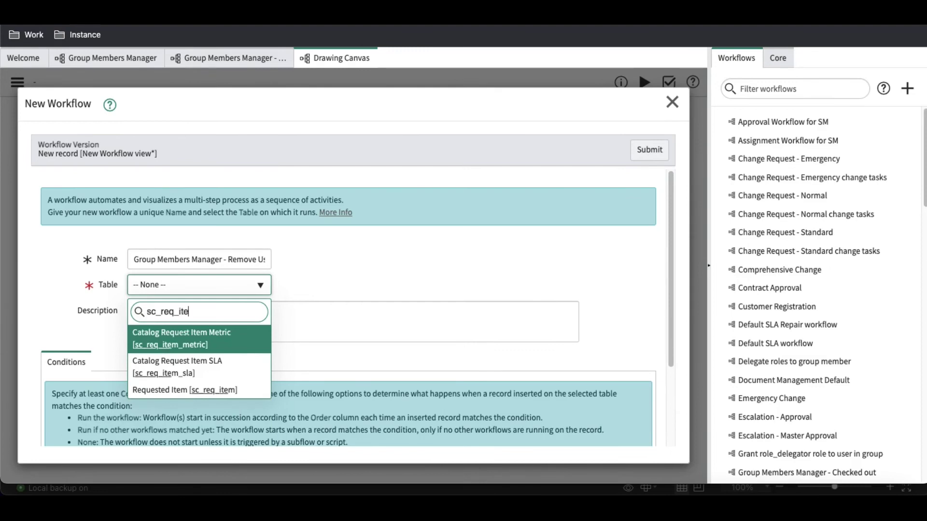
click(202, 392)
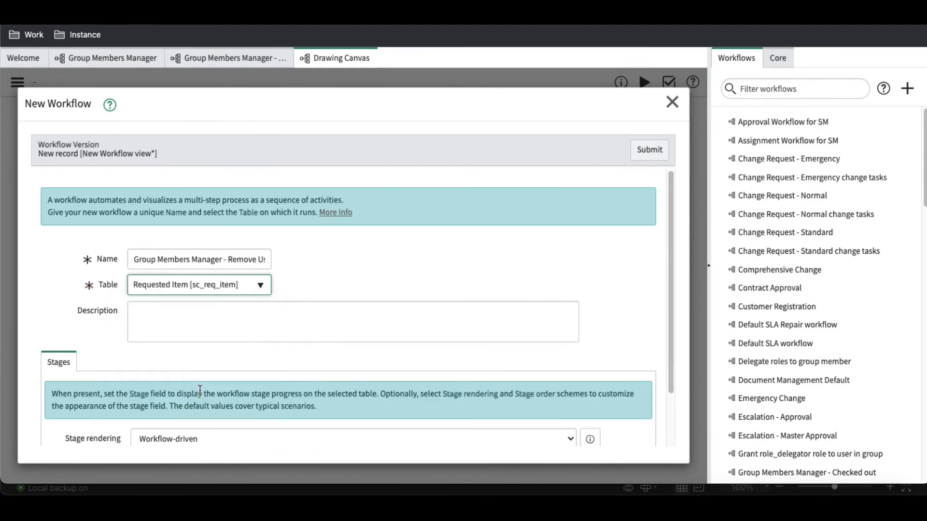
click(642, 147)
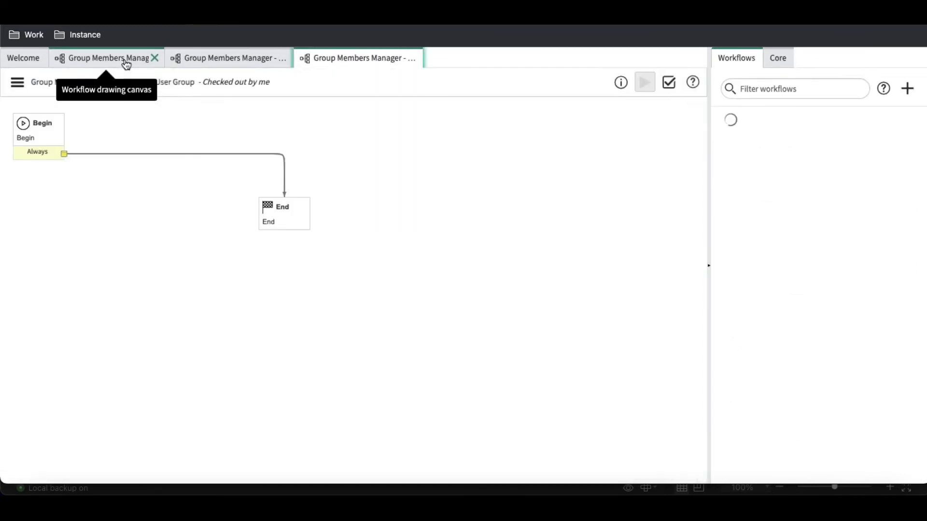
Add the Group Members Manager - Remove User Group workflow as a subflow in the Group Members Manager workflow, below the Add User Group subflow
click(124, 62)
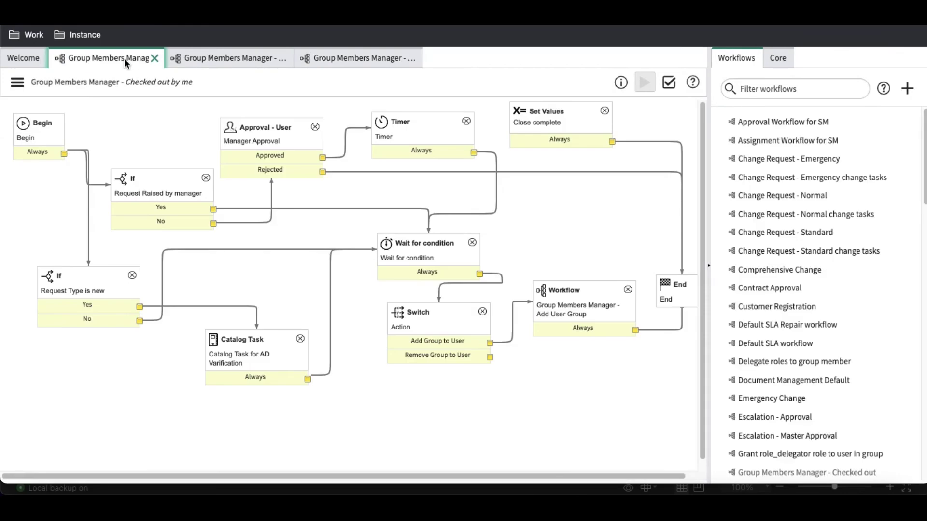
click(782, 94)
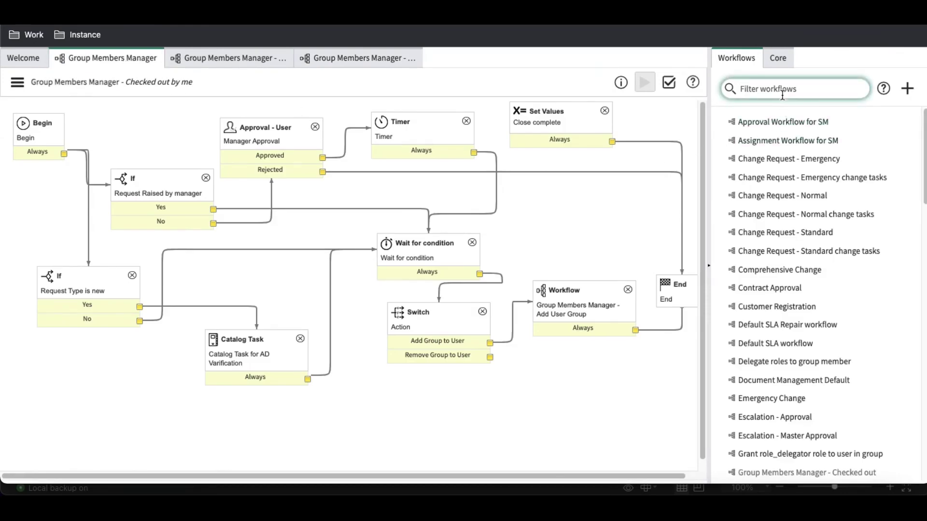
key(ctrl+v)
drag(803, 92, 847, 97)
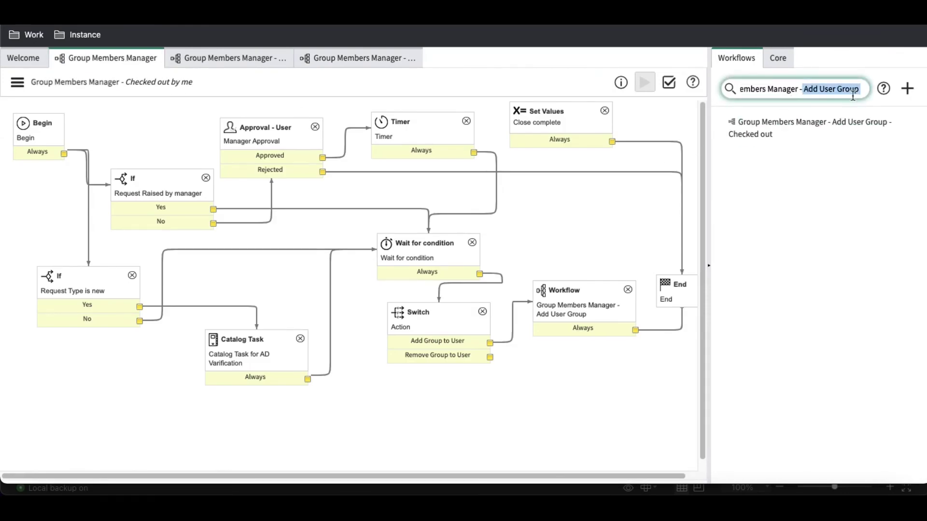
key(BackSpace)
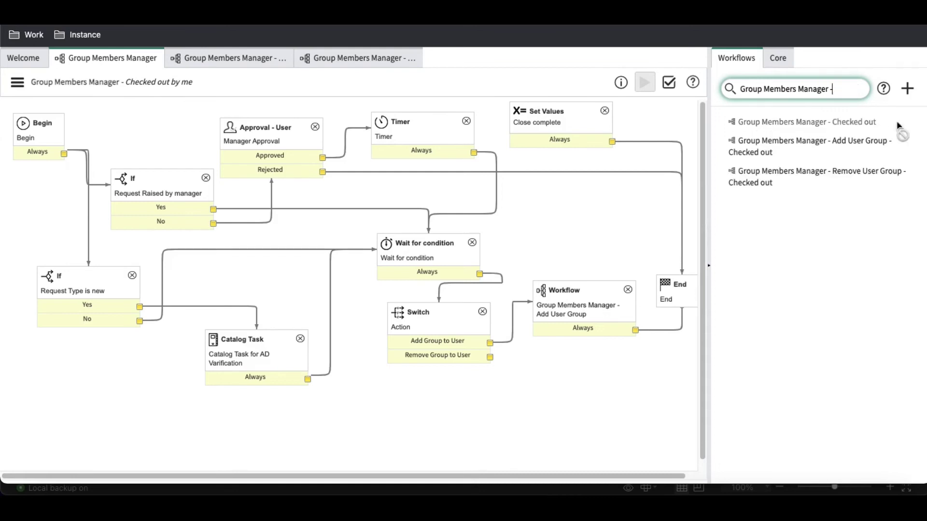
drag(874, 178, 581, 376)
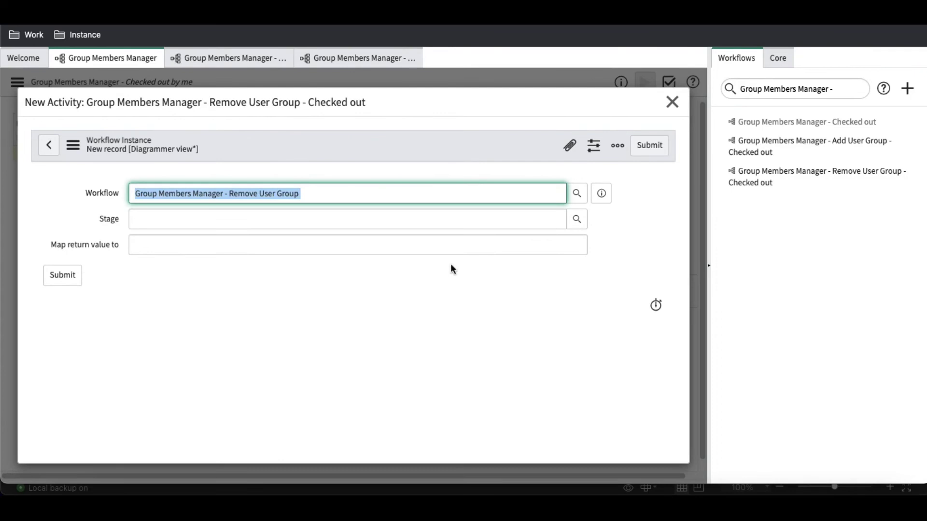
click(658, 151)
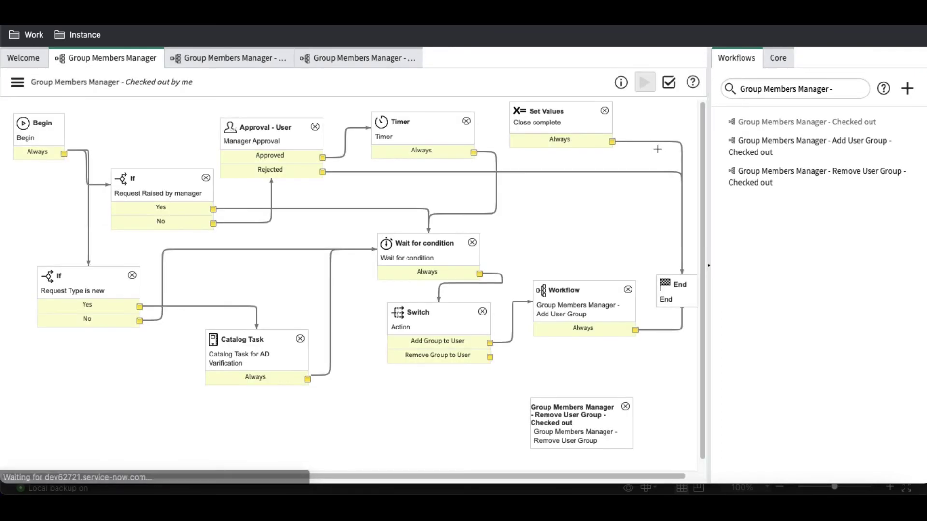
Connect the Switch's Remove Group to User output through the Remove User Group subflow to End, and reposition both subflow activities
drag(582, 416, 580, 376)
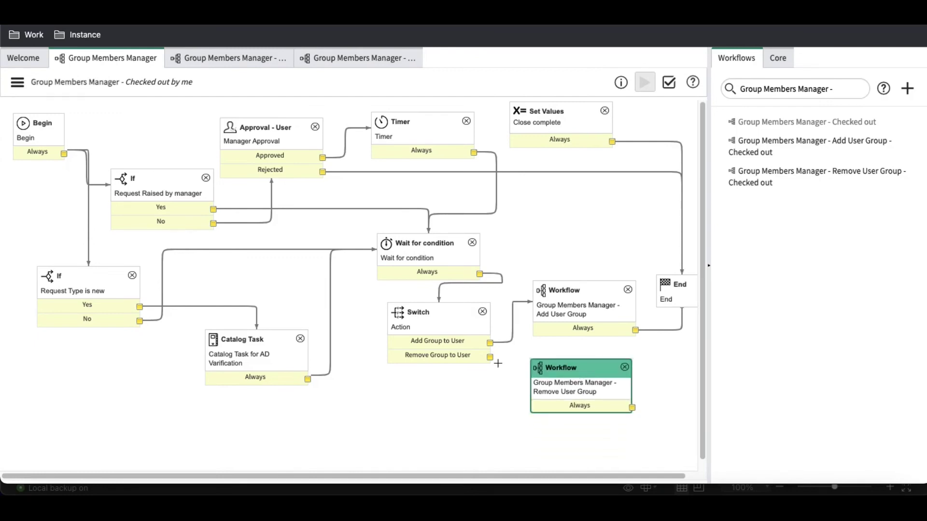
mouse_move(490, 357)
mouse_down()
mouse_move(553, 390)
mouse_move(556, 375)
mouse_move(538, 394)
mouse_move(523, 393)
mouse_up()
drag(591, 431, 684, 295)
drag(594, 288, 580, 249)
drag(579, 236, 578, 238)
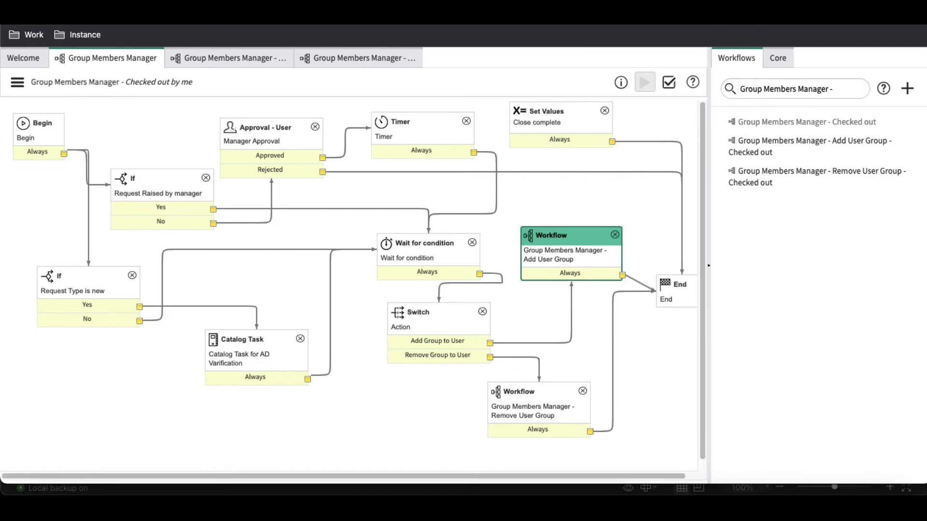
In the portal's Group Members Manager request form, select the person the request is for and set the action to Remove Group to User
click(49, 23)
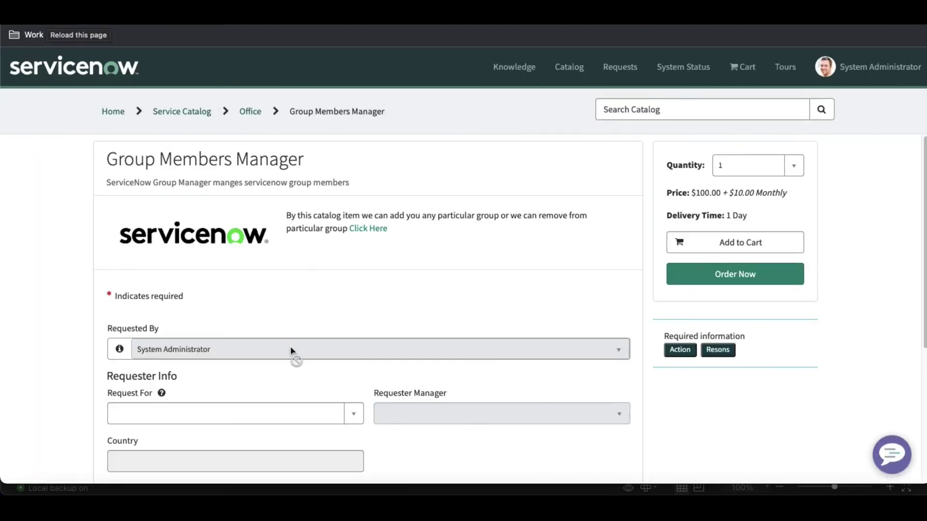
scroll(291, 347, down, 3)
click(262, 300)
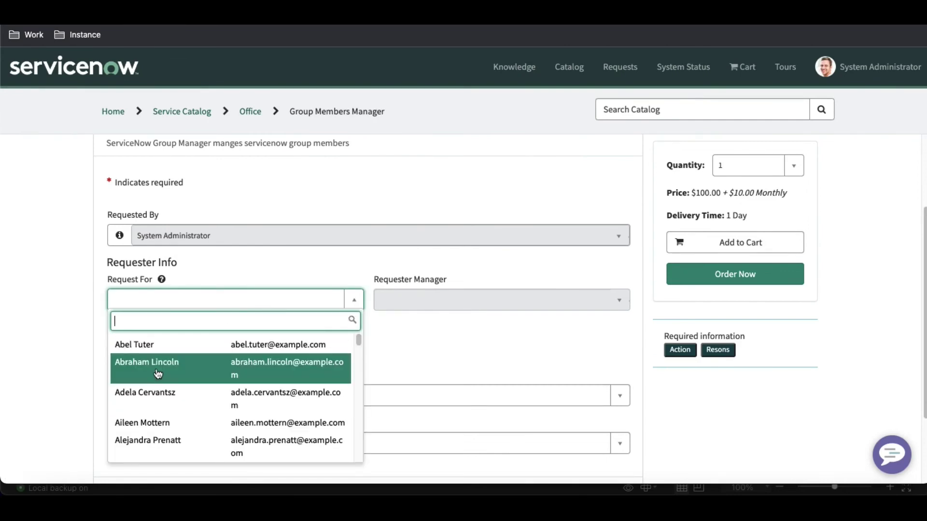
click(157, 374)
click(194, 401)
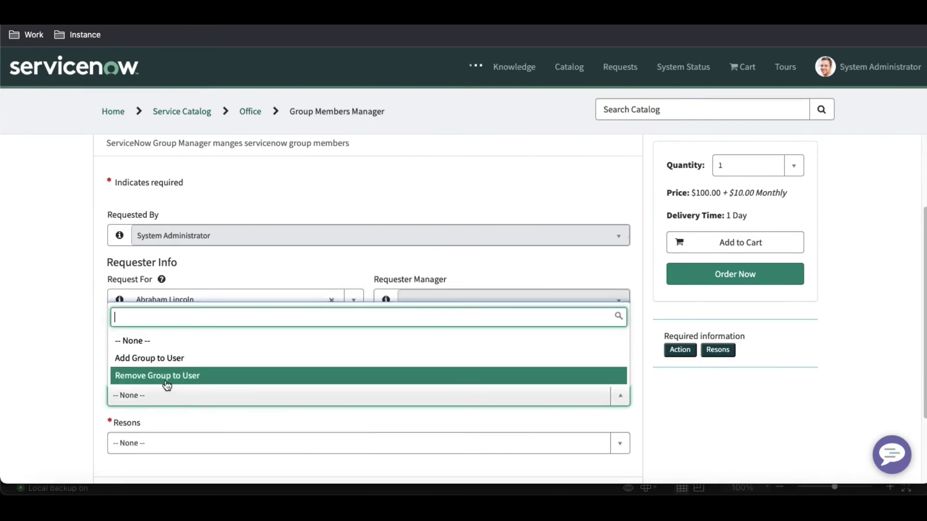
click(166, 380)
Choose ACME Support as the group to remove and New Hire as the reason, and submit the order
scroll(372, 346, down, 2)
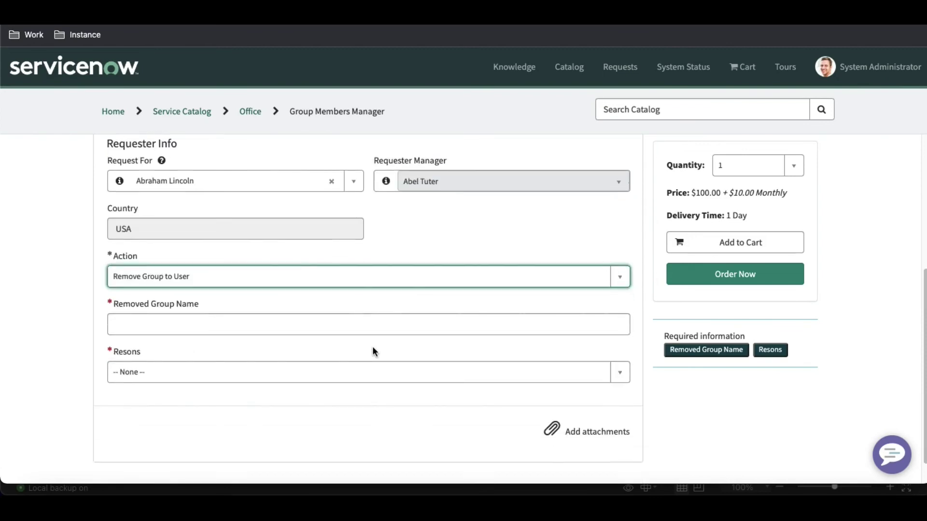
click(312, 322)
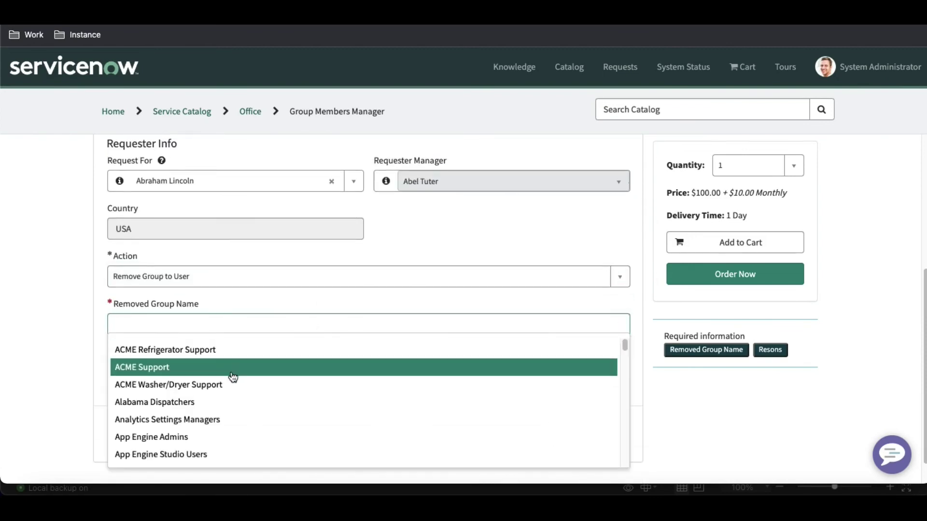
click(232, 367)
click(232, 374)
click(190, 434)
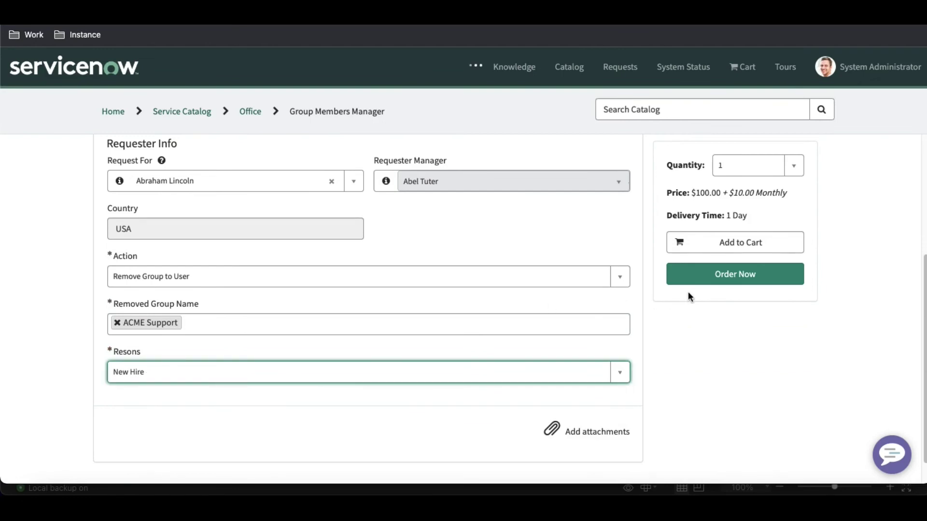
click(695, 283)
click(631, 251)
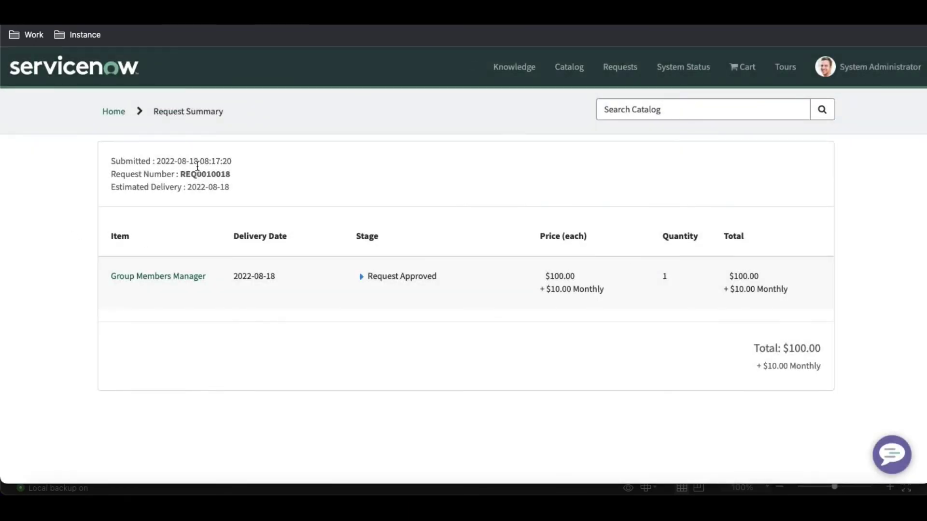
Look up the new request by its number in the ServiceNow backend and open its requested item
double_click(201, 174)
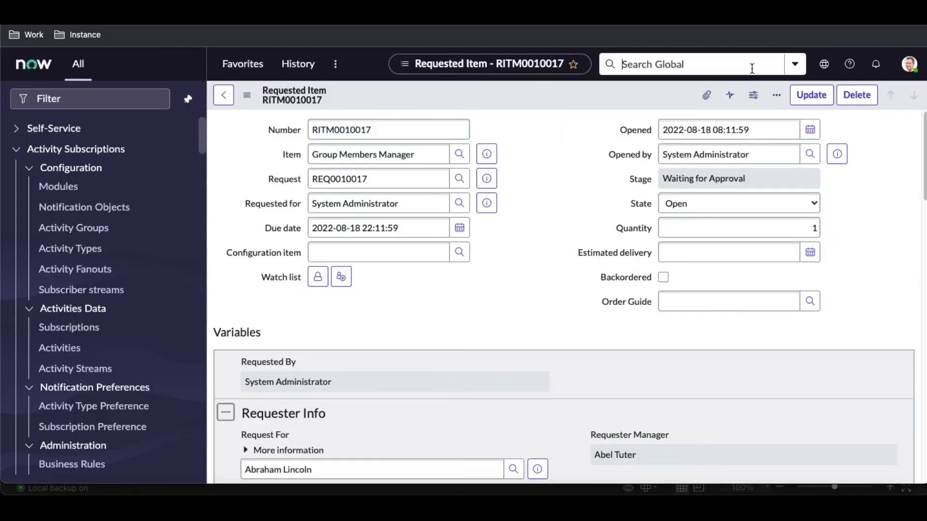
text(REQ0010018)
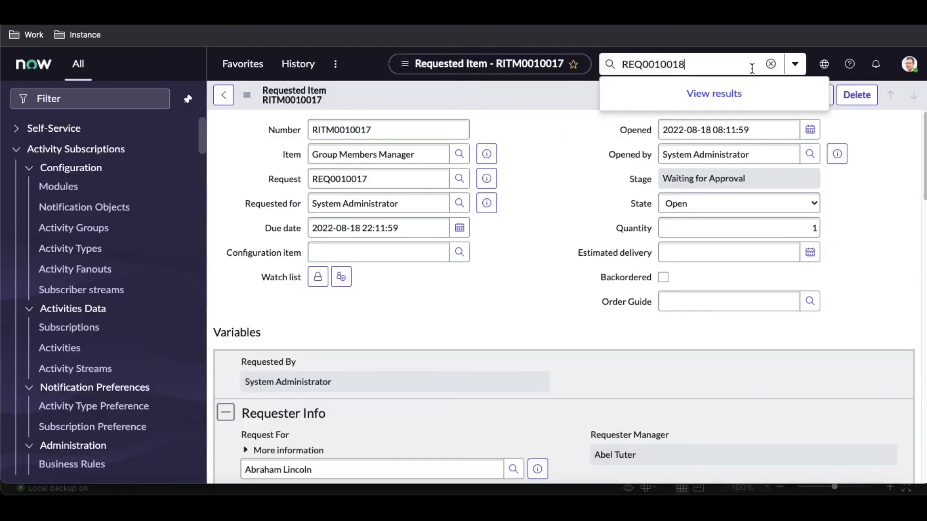
key(Return)
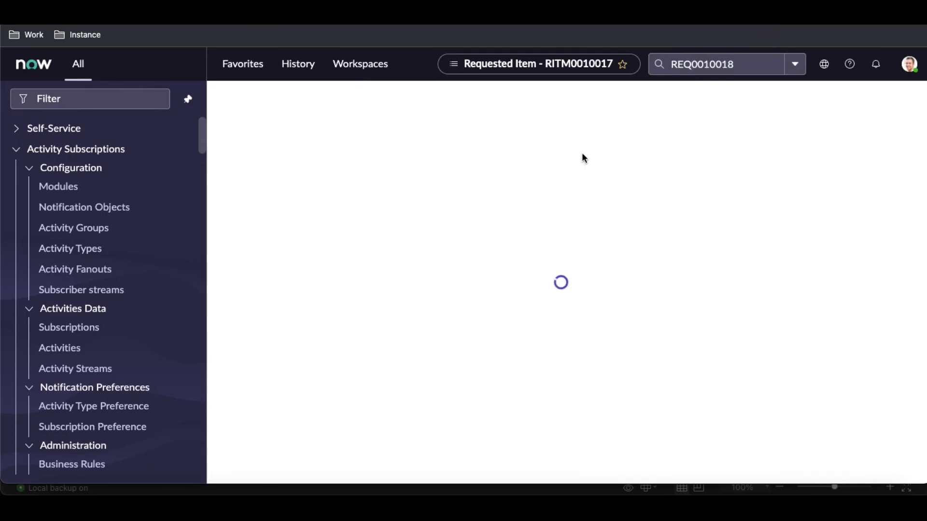
scroll(552, 203, down, 4)
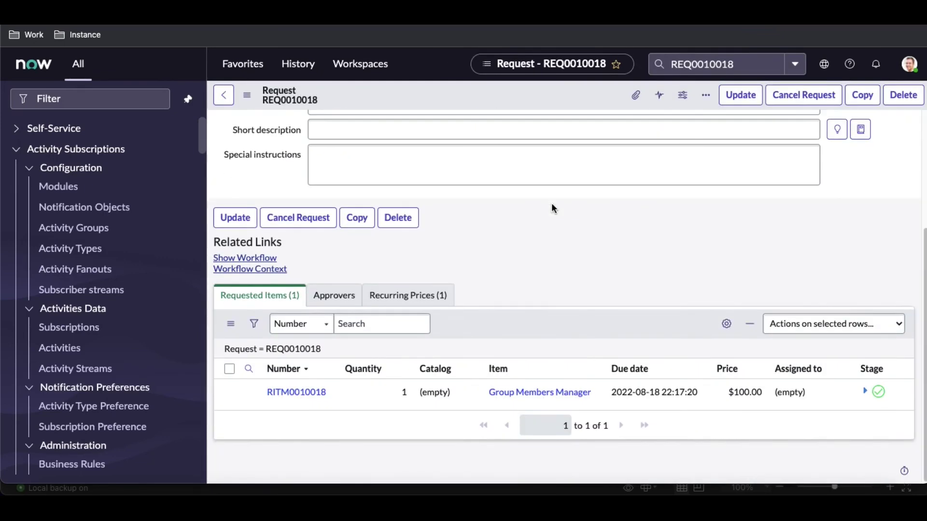
click(304, 394)
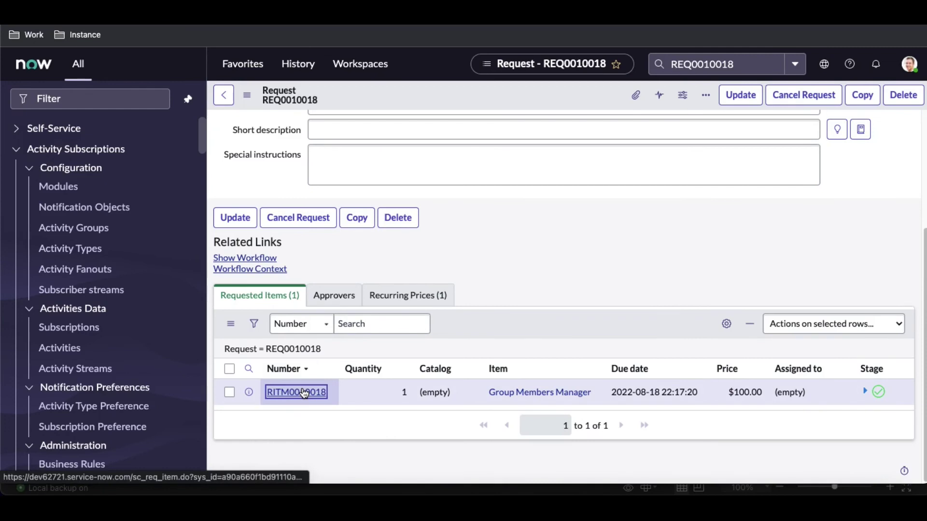
Review the requested item's approvers and close its Catalog Task for AD Varification
scroll(488, 288, down, 10)
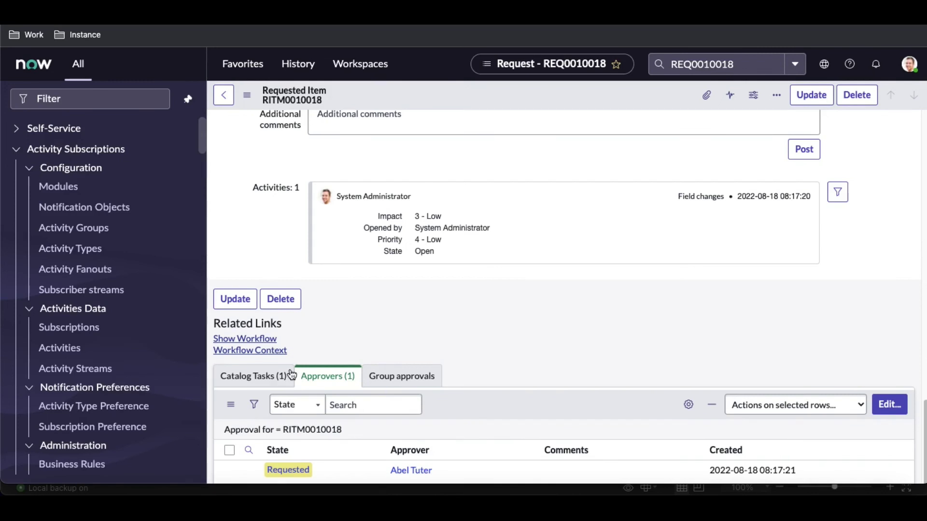
scroll(397, 328, up, 10)
scroll(396, 328, down, 10)
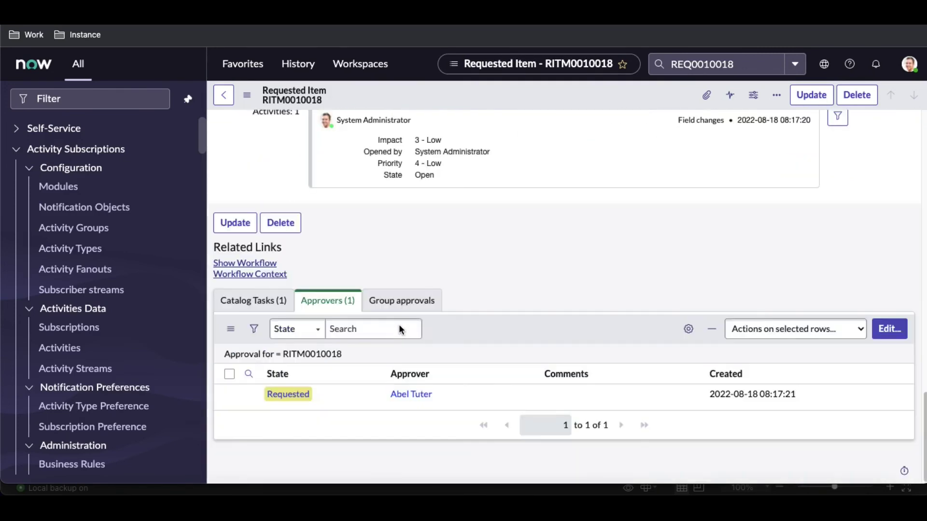
click(278, 309)
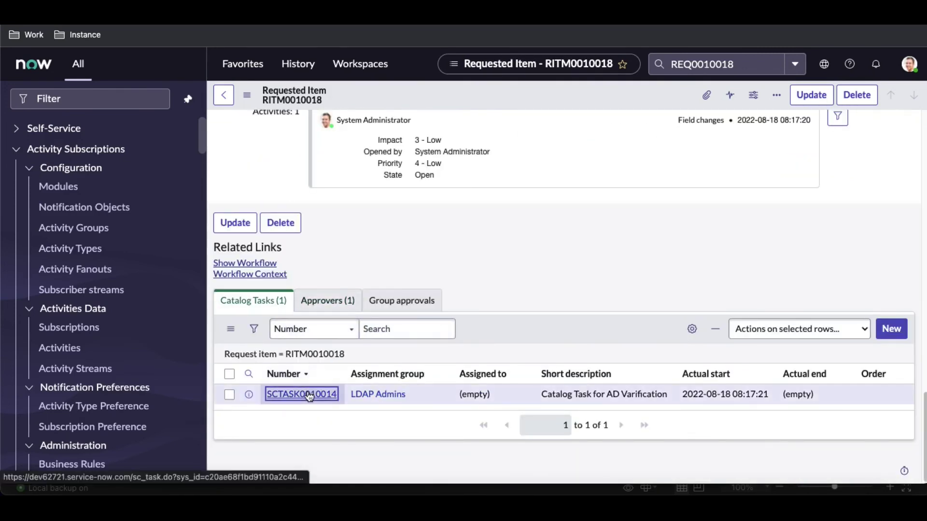
click(305, 395)
click(819, 96)
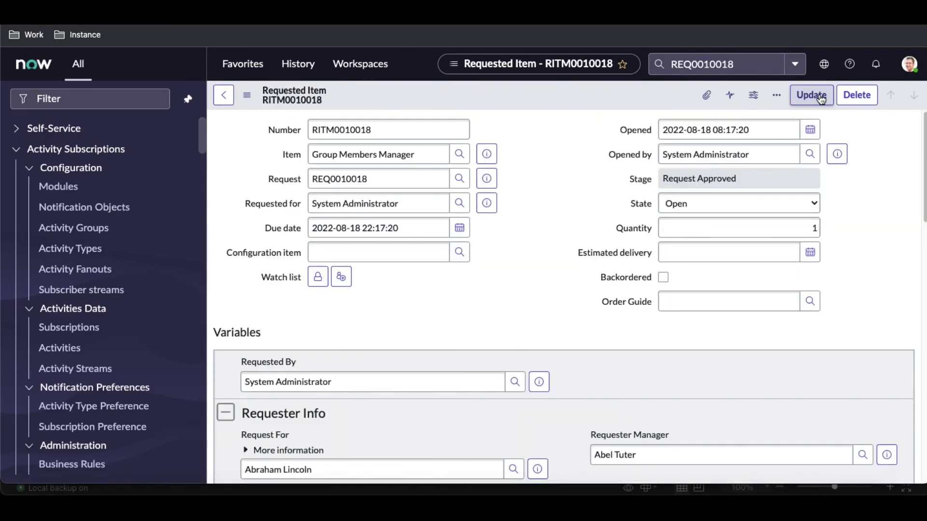
Review the requested item's removed group and reason, and examine the progress of its workflow
scroll(610, 226, down, 6)
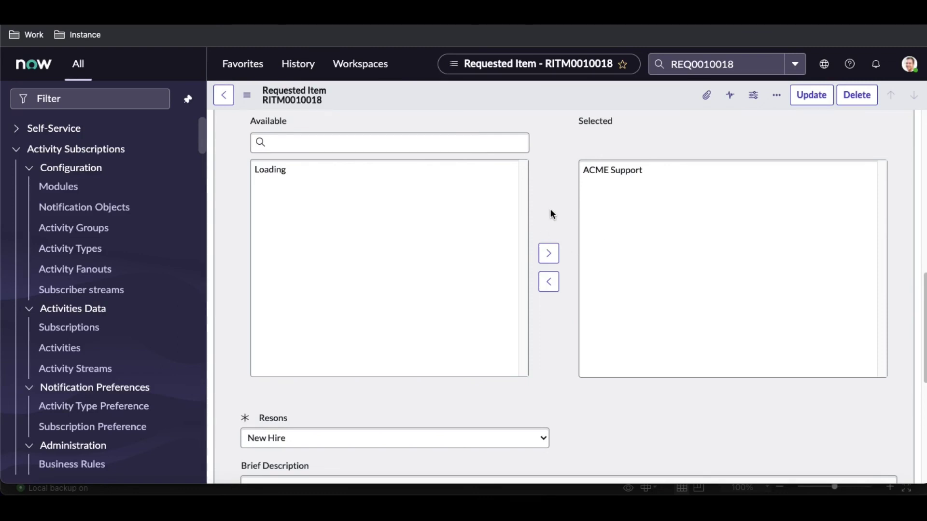
scroll(552, 215, down, 10)
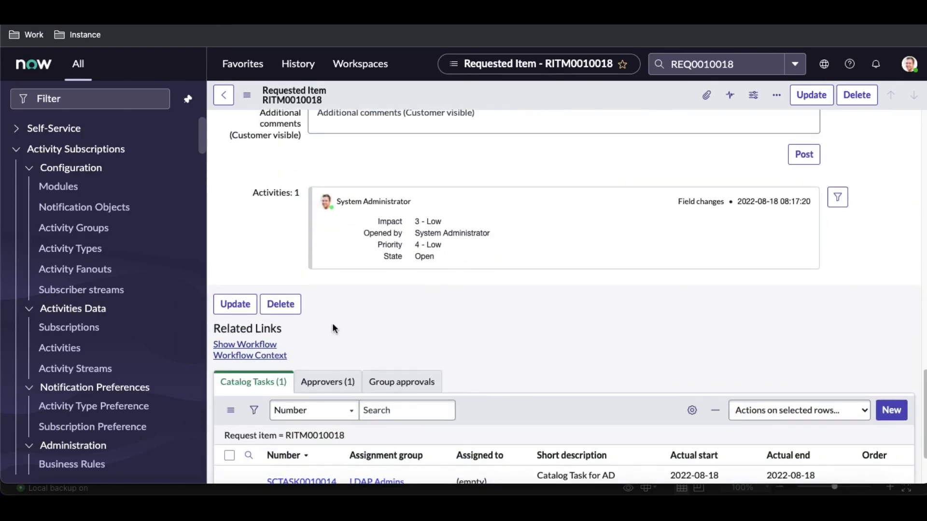
click(263, 356)
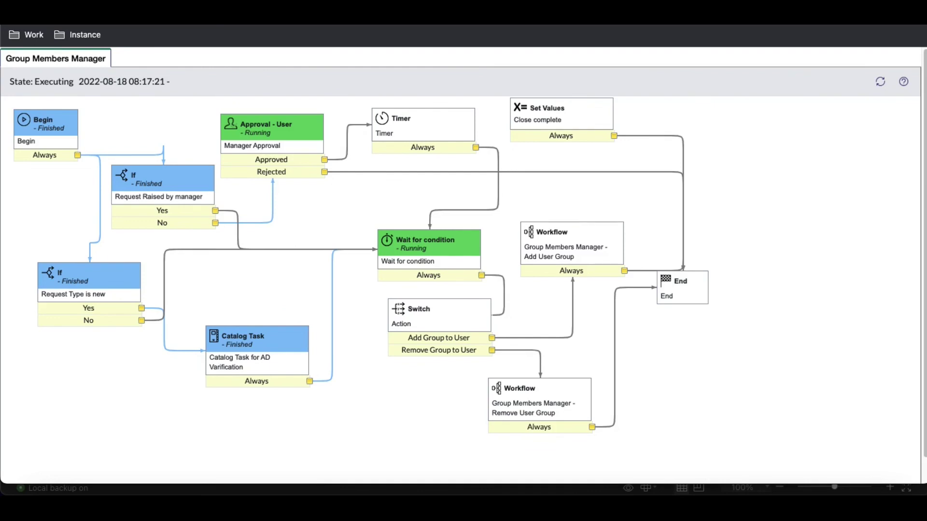
key(ctrl+w)
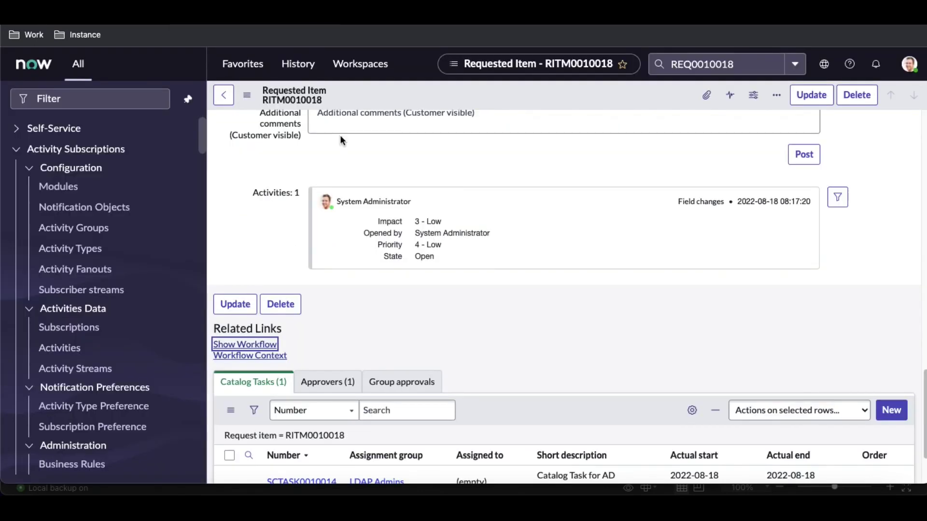
Approve the manager's pending approval on the requested item
click(328, 381)
scroll(327, 391, down, 2)
right_click(325, 392)
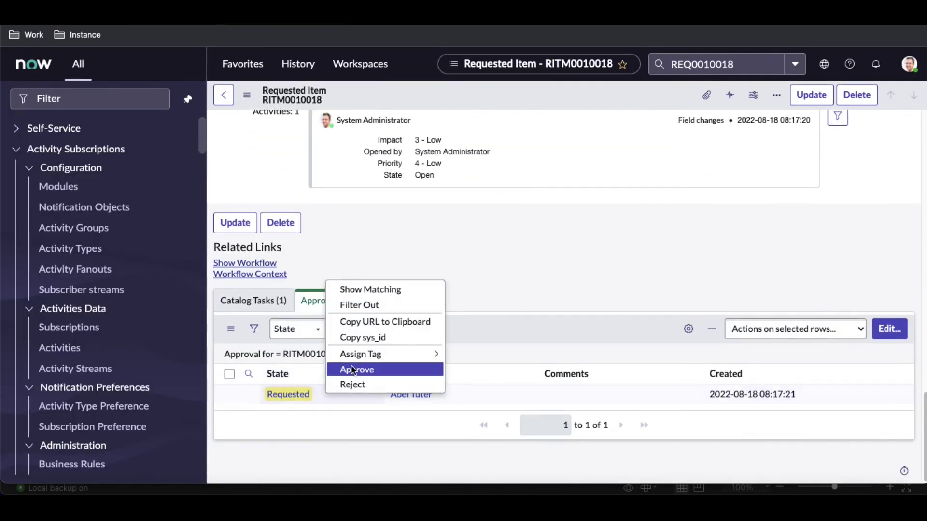
click(354, 369)
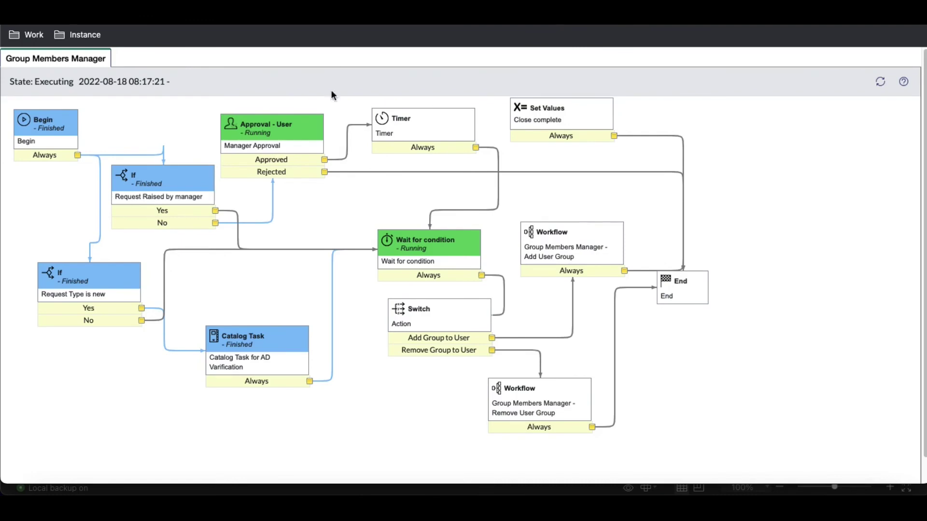
Refresh the Group Members Manager workflow progress and inspect the run of the Remove User Group subflow
click(880, 83)
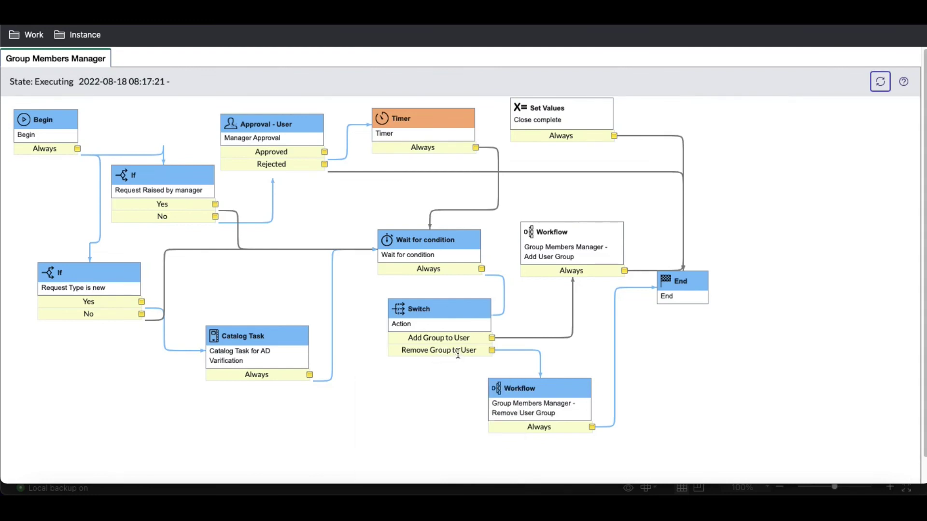
mouse_move(511, 390)
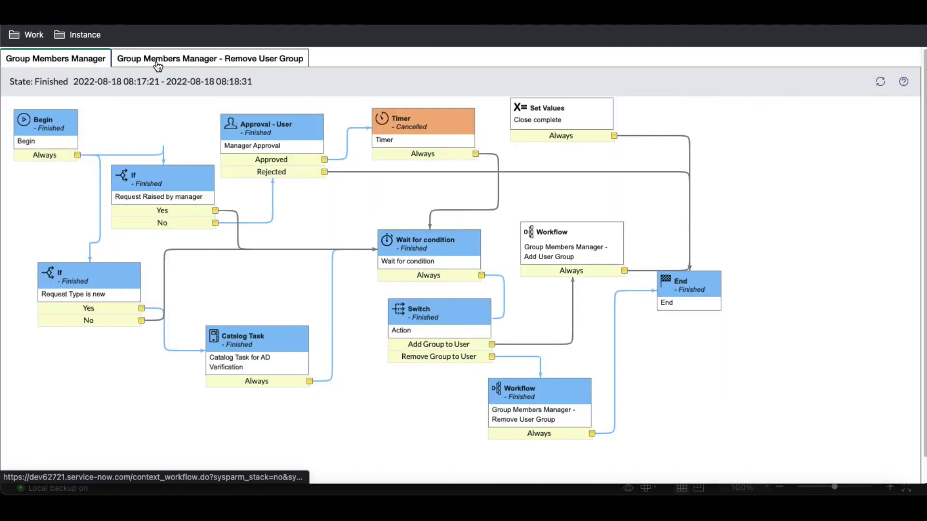
click(156, 61)
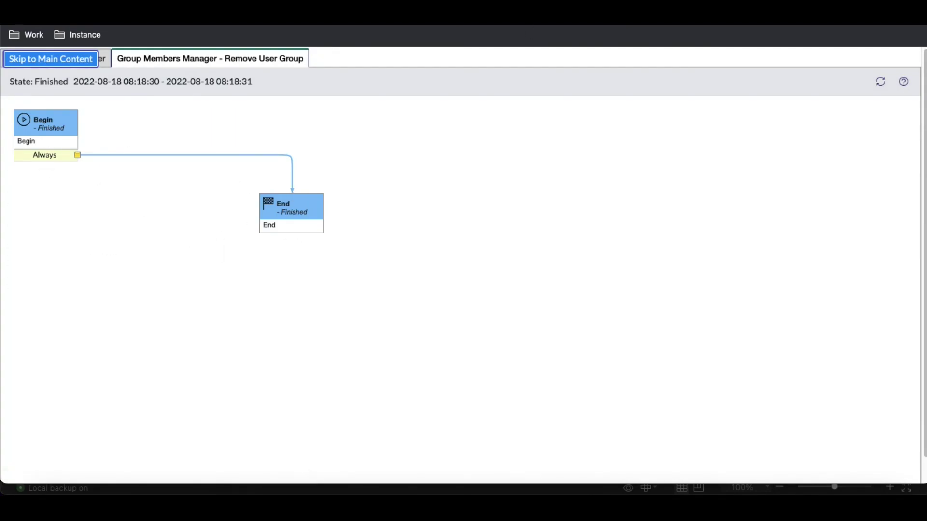
key(ctrl+w)
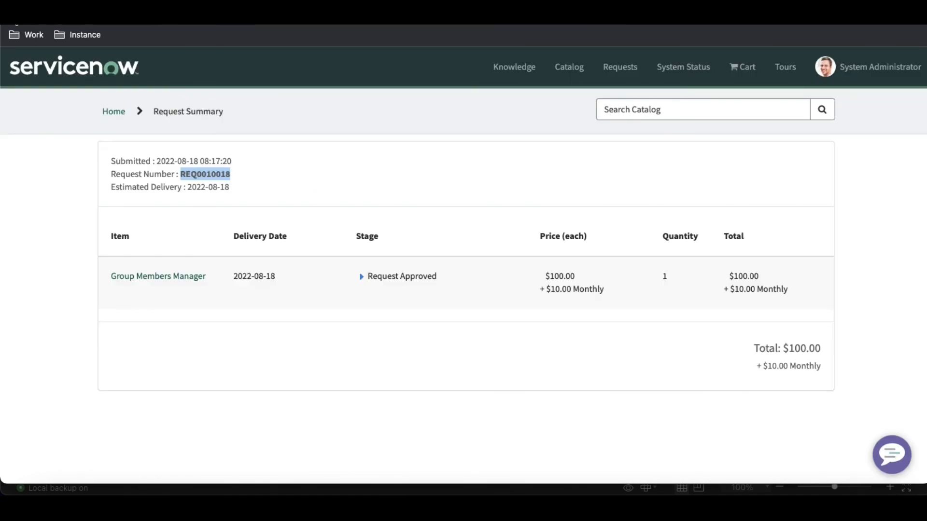
Reopen the Group Members Manager form in the portal, and open the catalog item from the requested item's Item reference
click(158, 276)
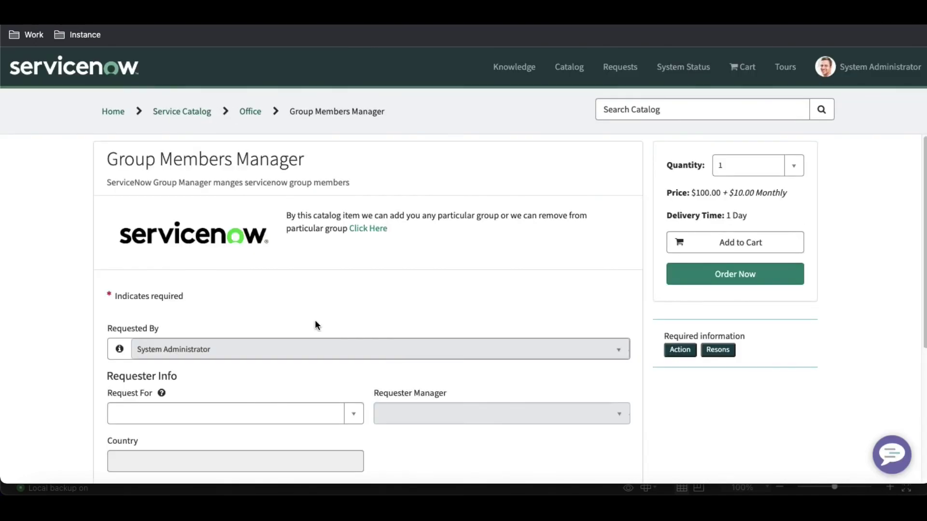
scroll(315, 325, down, 4)
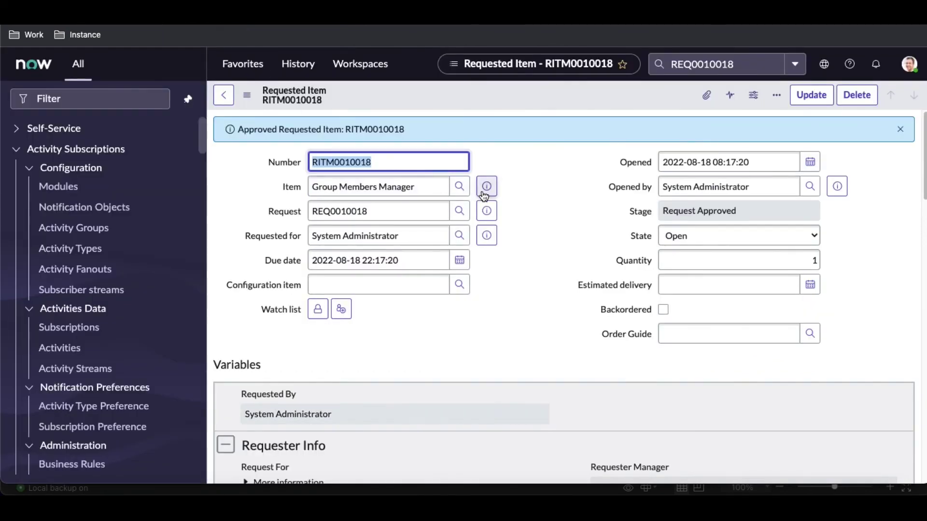
click(486, 187)
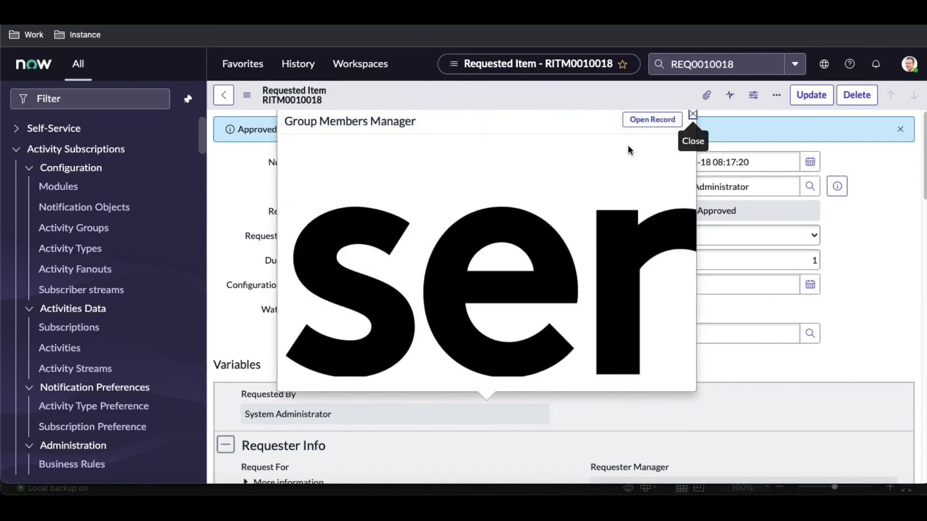
click(652, 121)
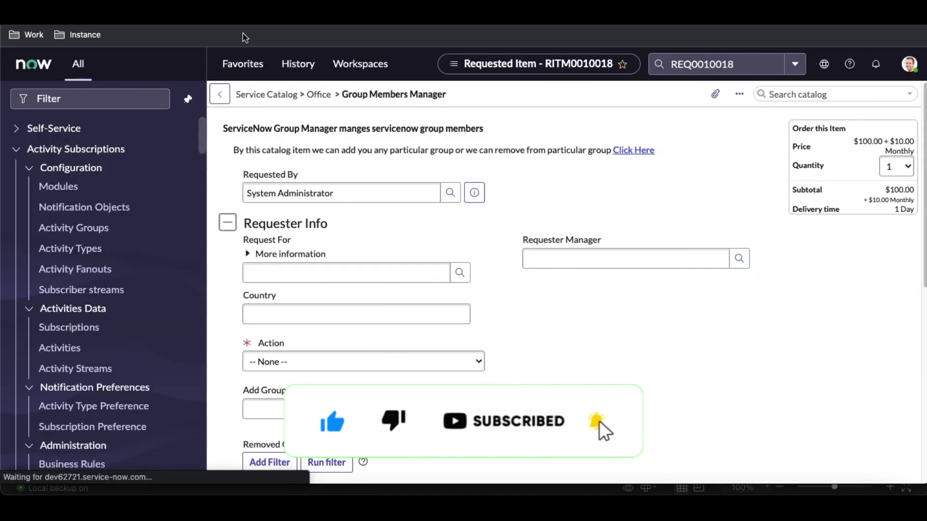
Make the catalog item's Request For variable mandatory and save it
click(316, 282)
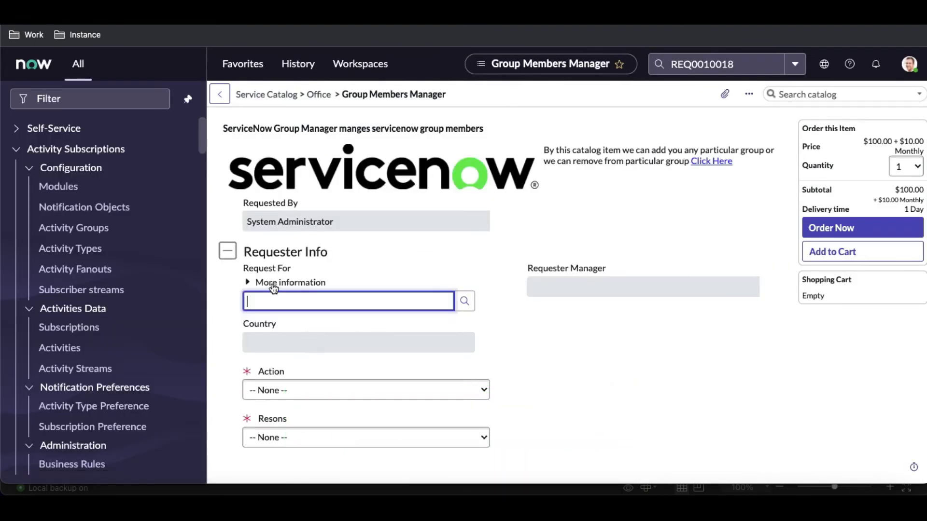
right_click(276, 270)
click(288, 284)
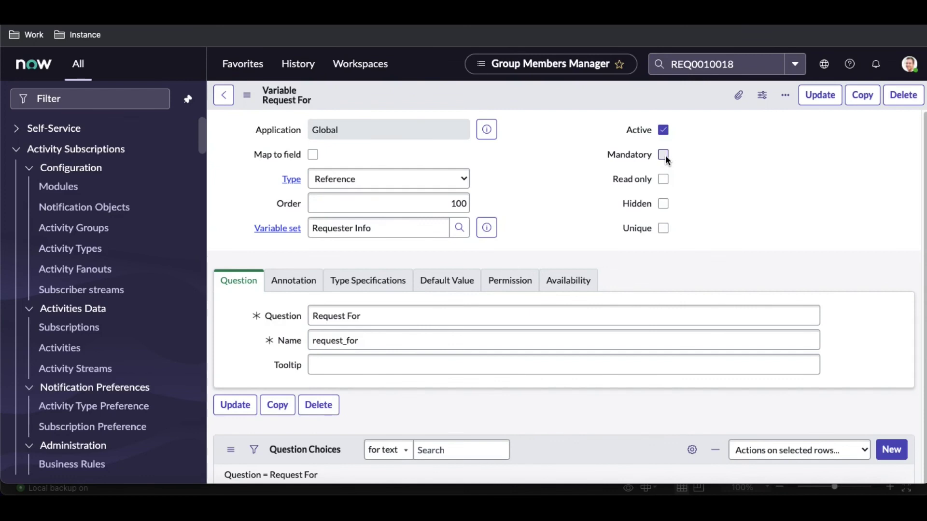
click(669, 155)
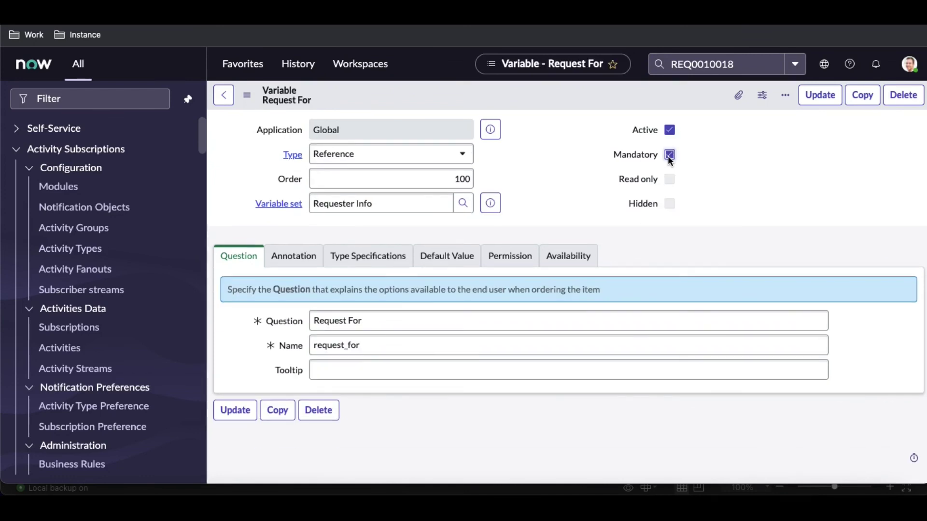
right_click(582, 94)
click(590, 100)
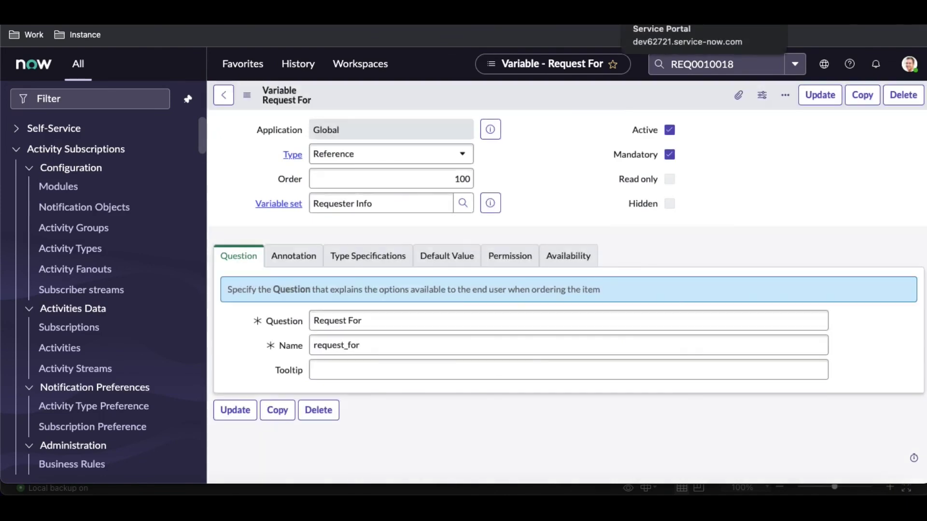
Reload the portal's Group Members Manager form and check whether Request For is marked as required
click(633, 12)
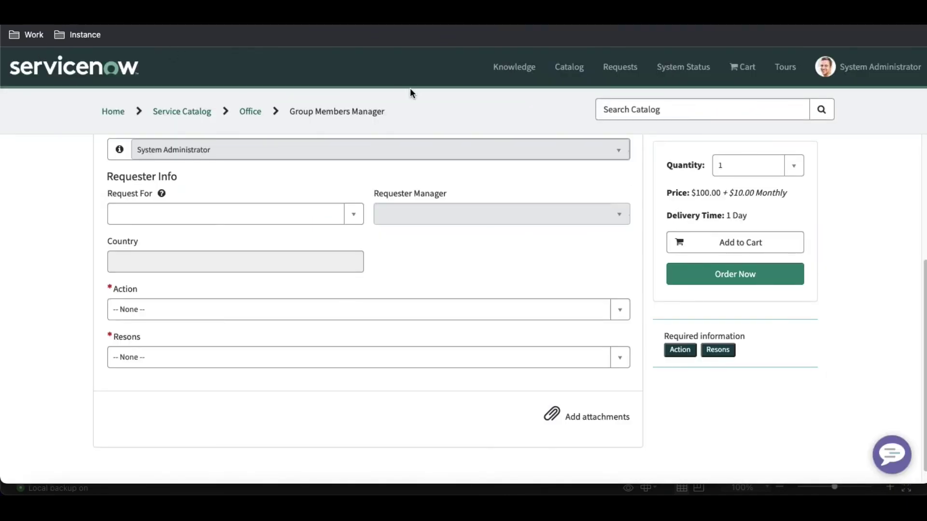
key(ctrl+r)
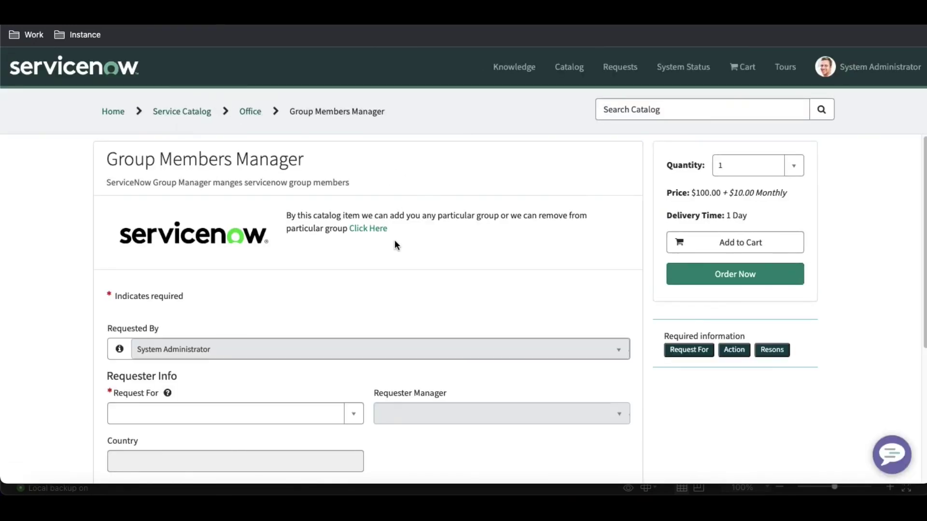
scroll(215, 349, down, 2)
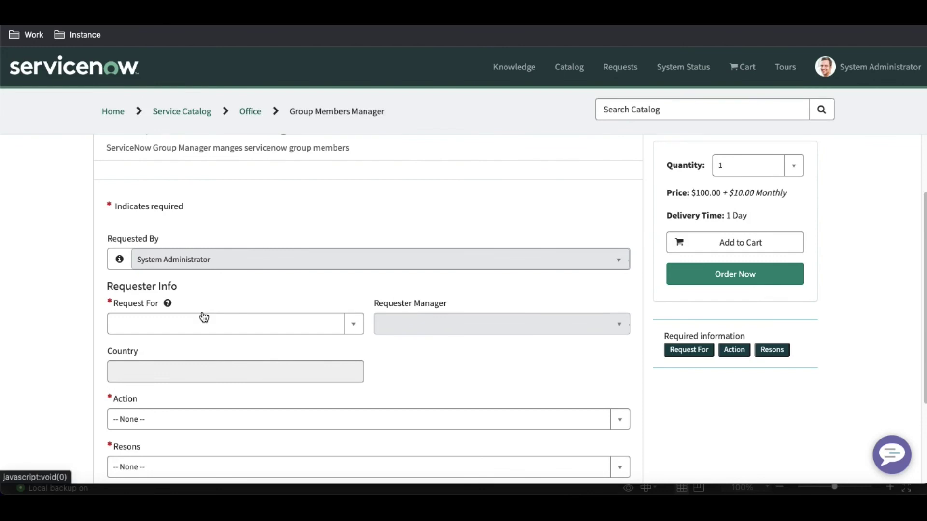